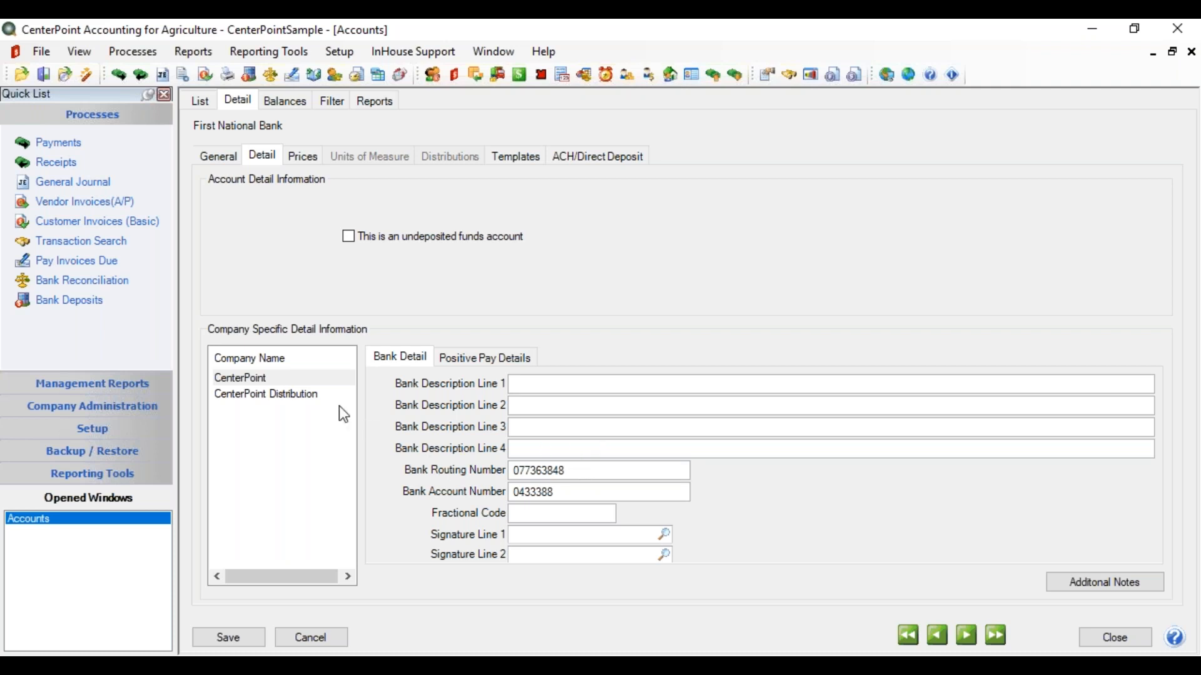
On First National Bank's ACH/Direct Deposit tab, try NACHA and ASCII, then set export format to NACHA (Modified).
click(598, 158)
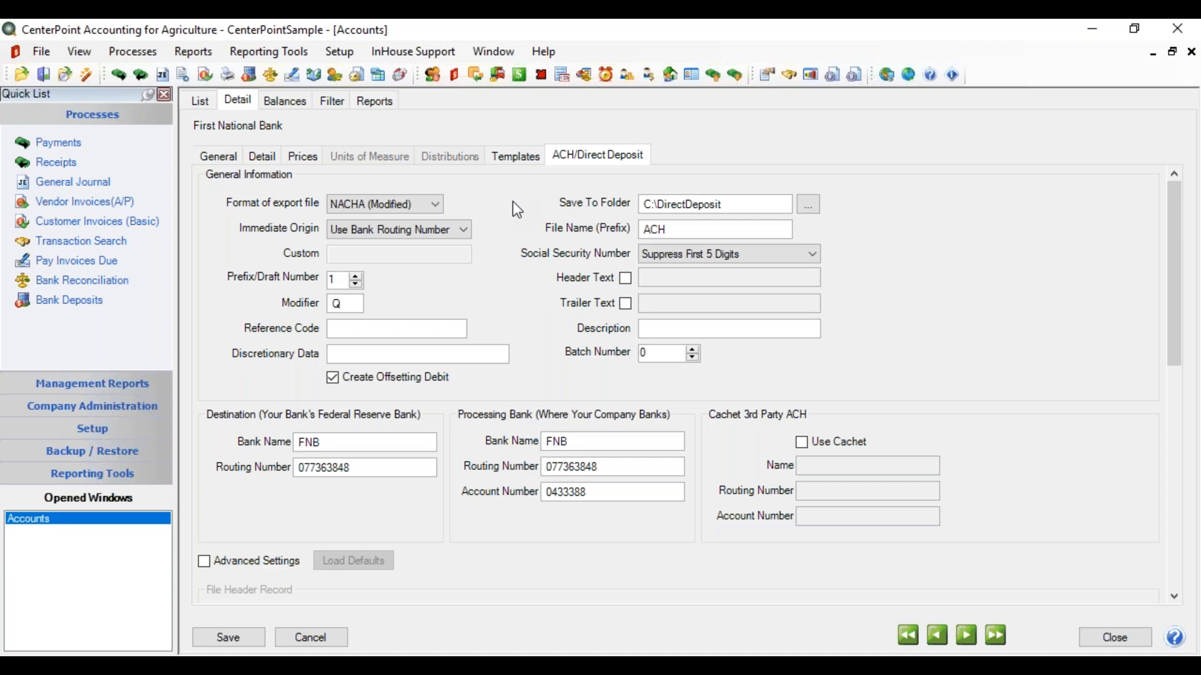
click(432, 211)
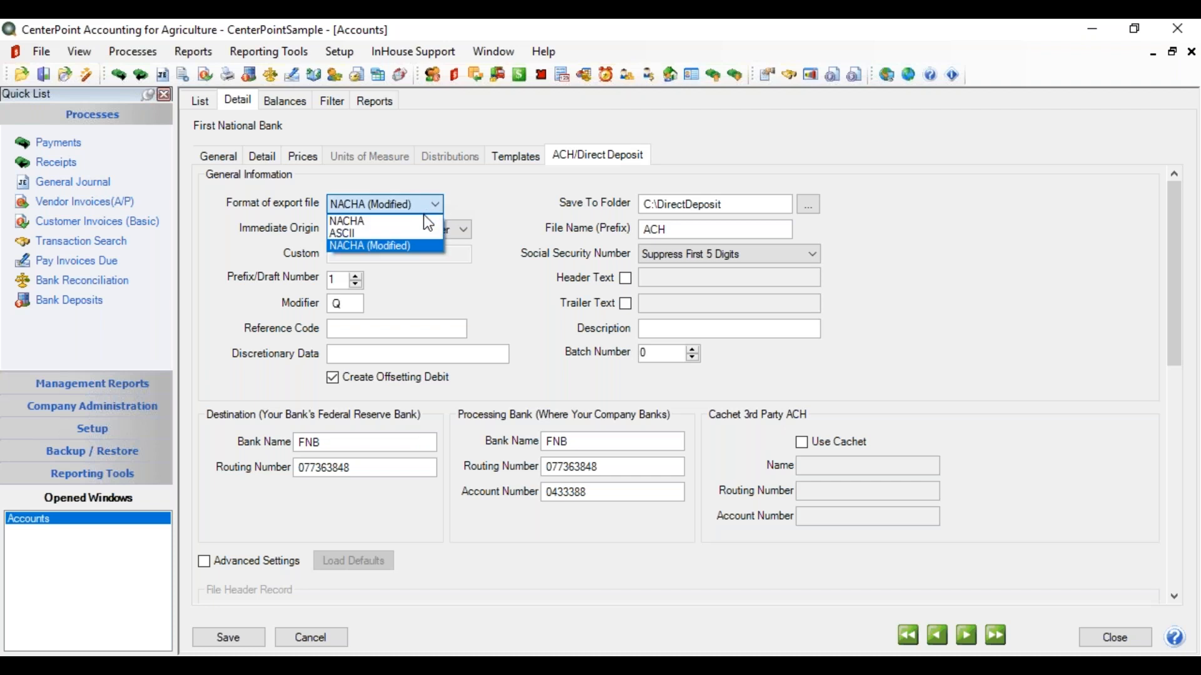
click(424, 217)
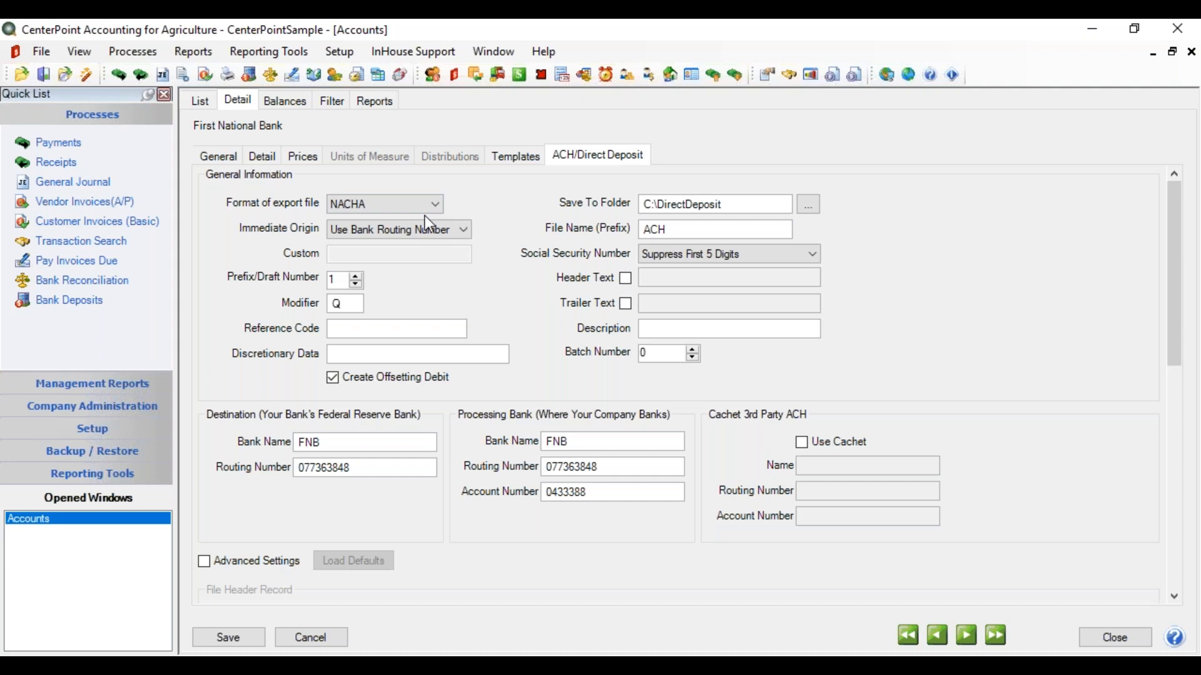
click(429, 204)
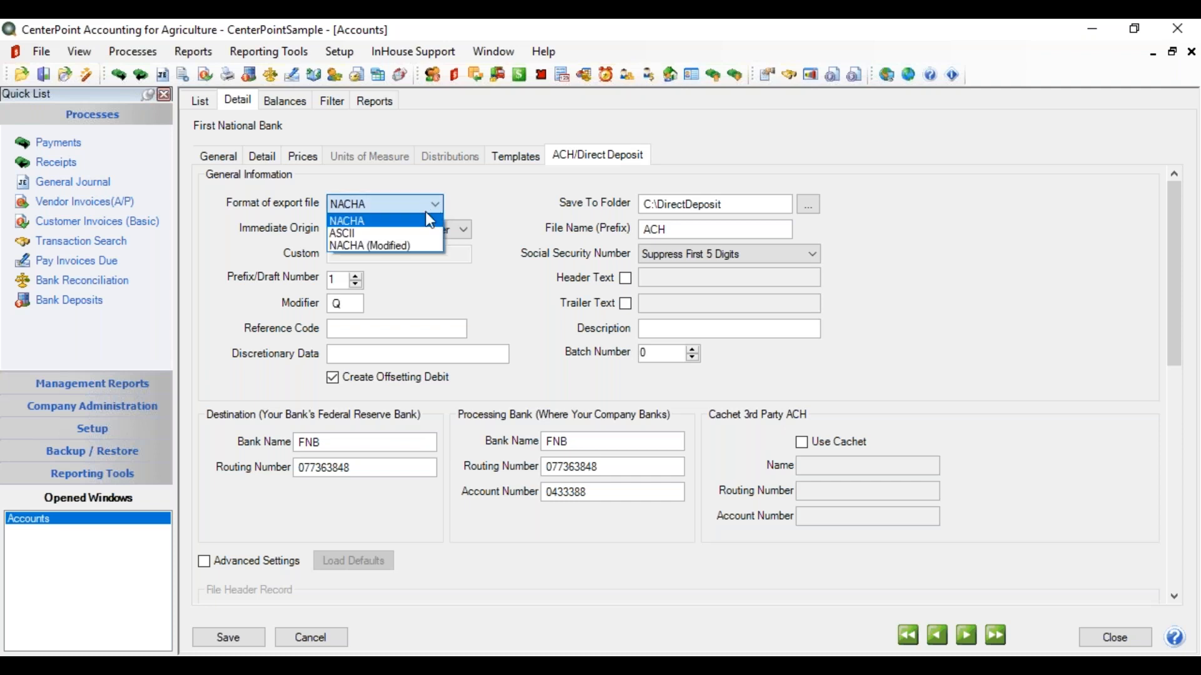
click(414, 235)
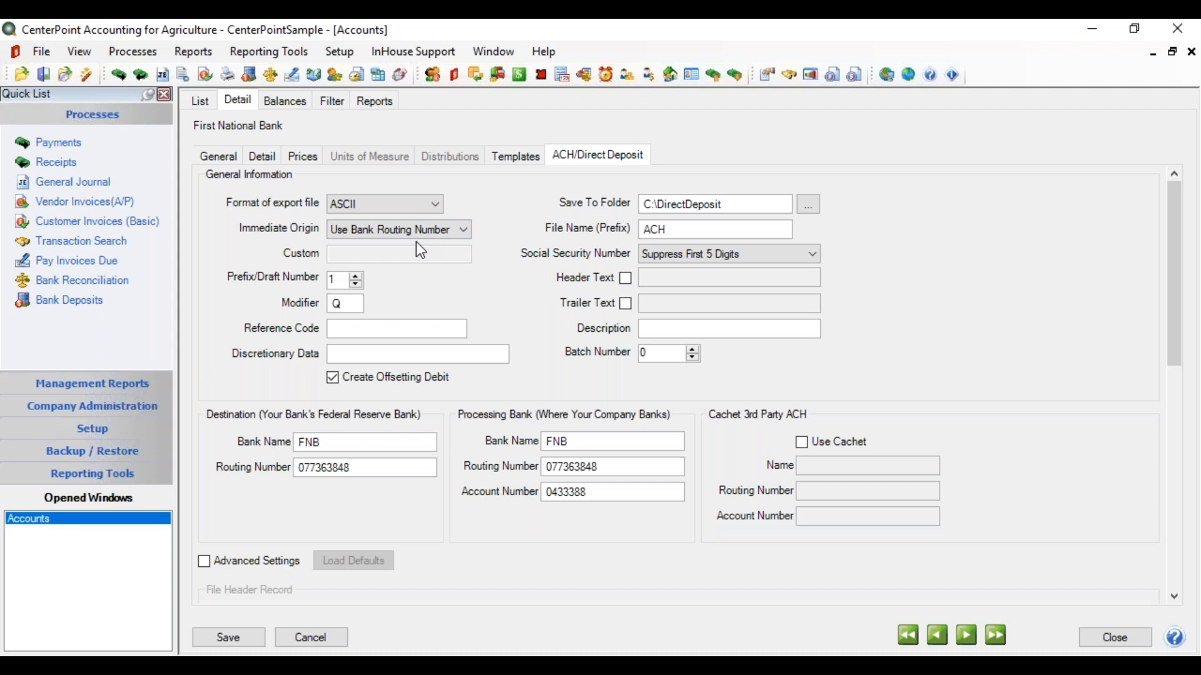
click(434, 207)
click(415, 245)
click(454, 242)
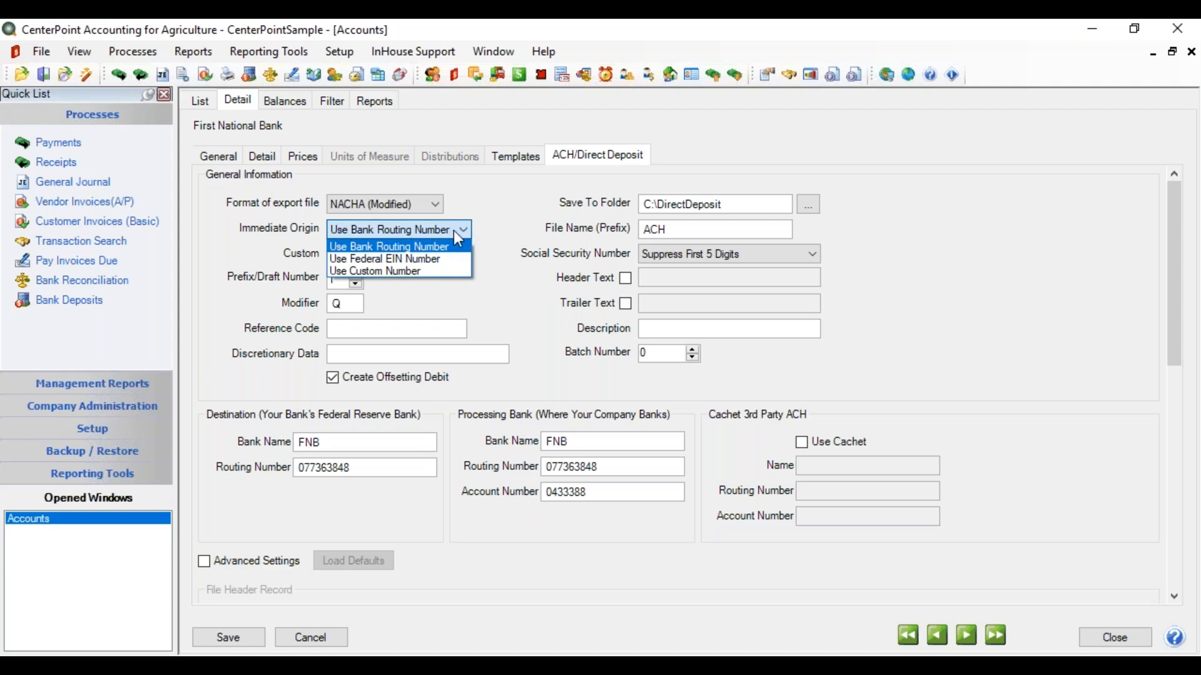
click(431, 270)
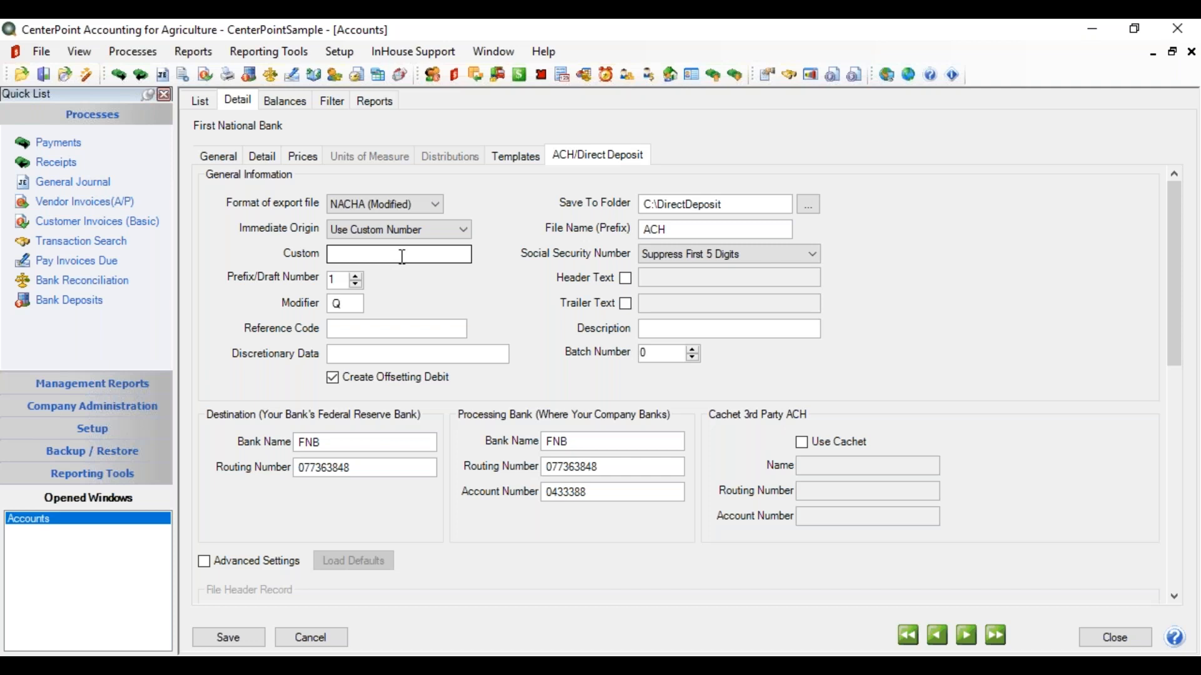
click(457, 229)
click(444, 245)
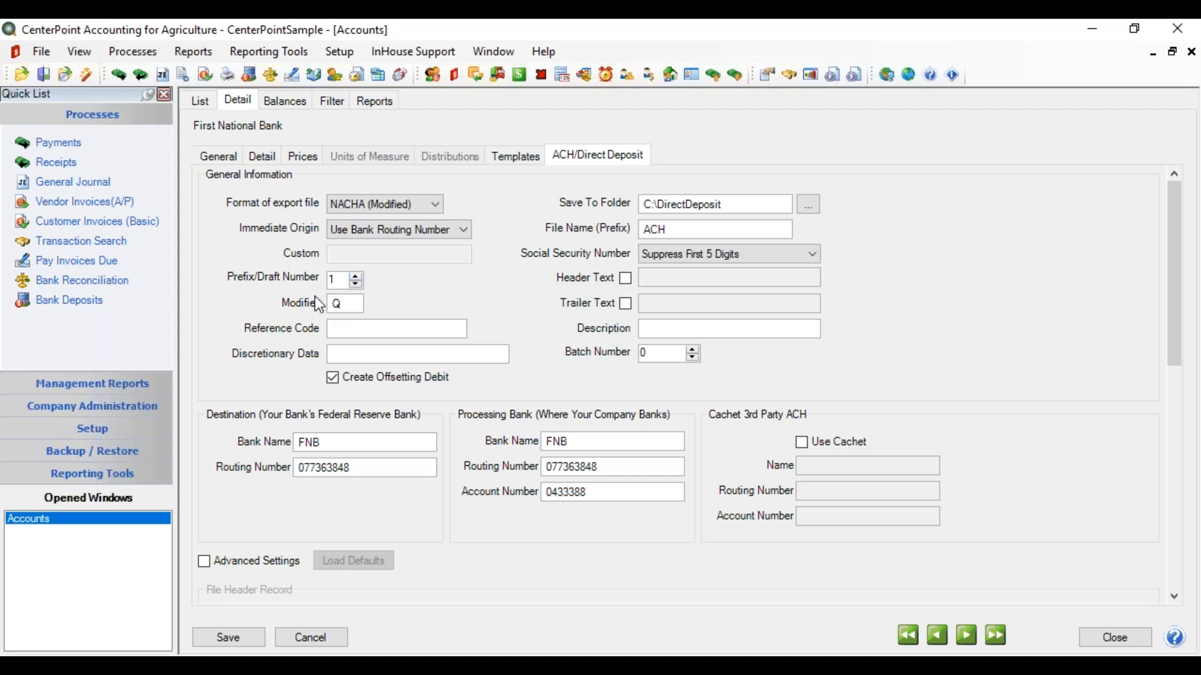
Enter Reference Code 'ACH' and Discretionary Data 'End of Month' for First National Bank's ACH settings.
click(340, 332)
text(ACH)
key(Tab)
text(End of Month)
Create a new folder named 'ACH Payments' on the C drive from the Save To Folder browser.
click(810, 206)
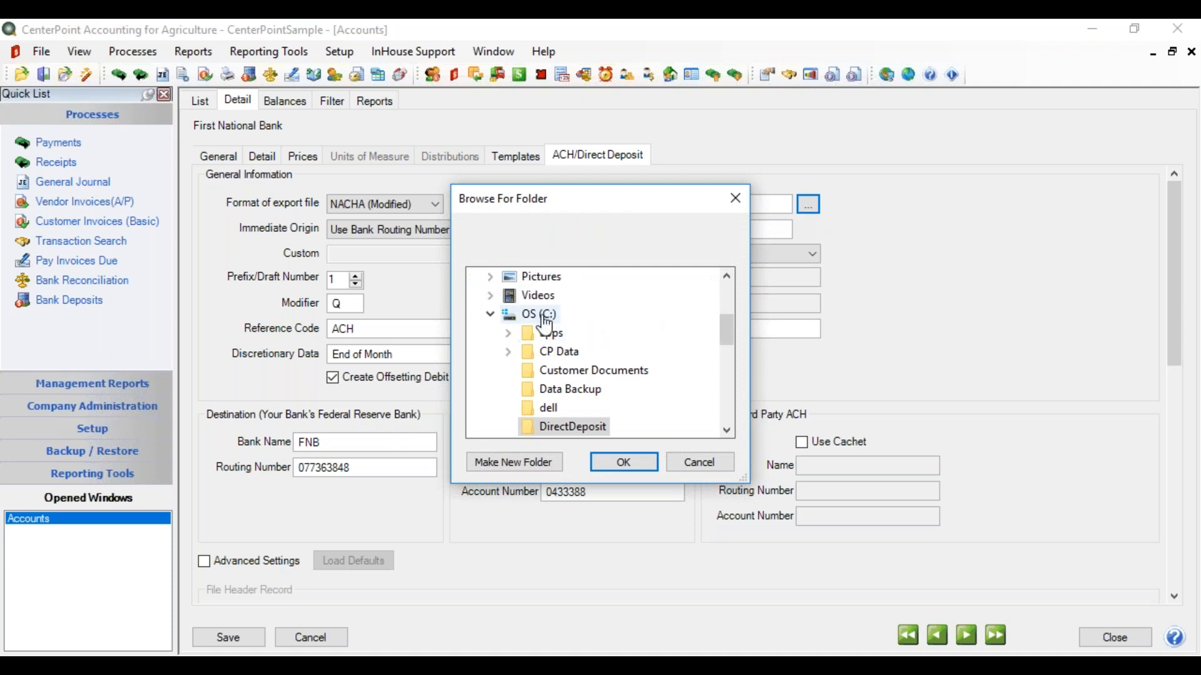
click(547, 320)
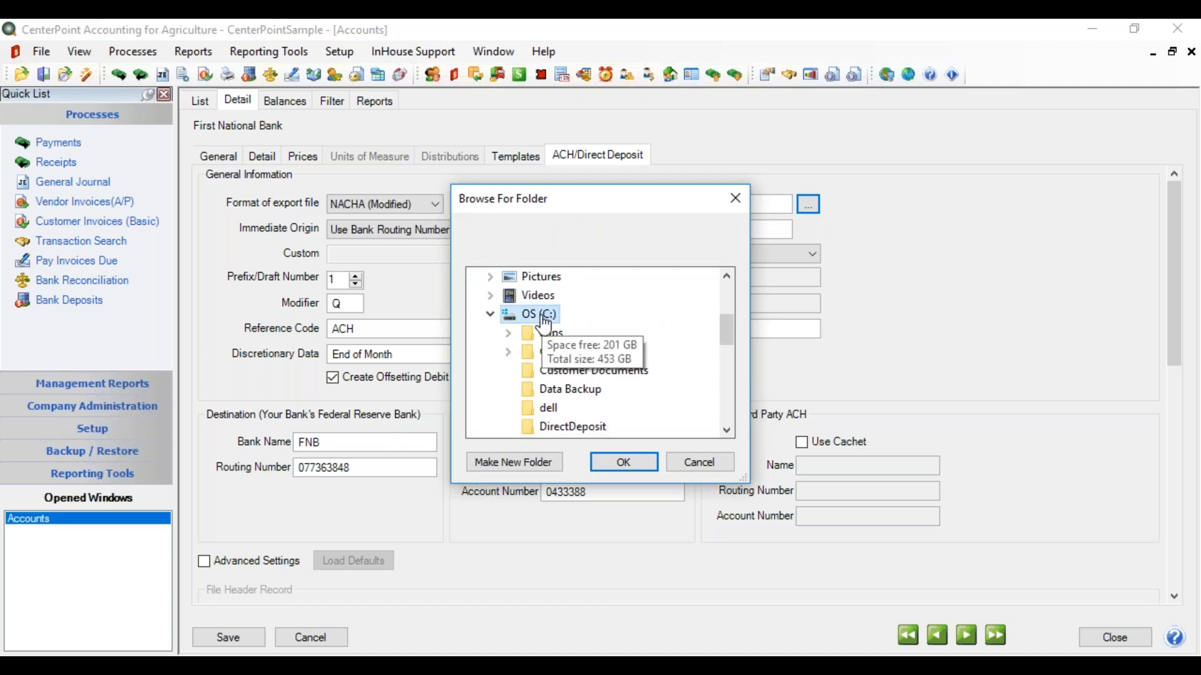
click(509, 462)
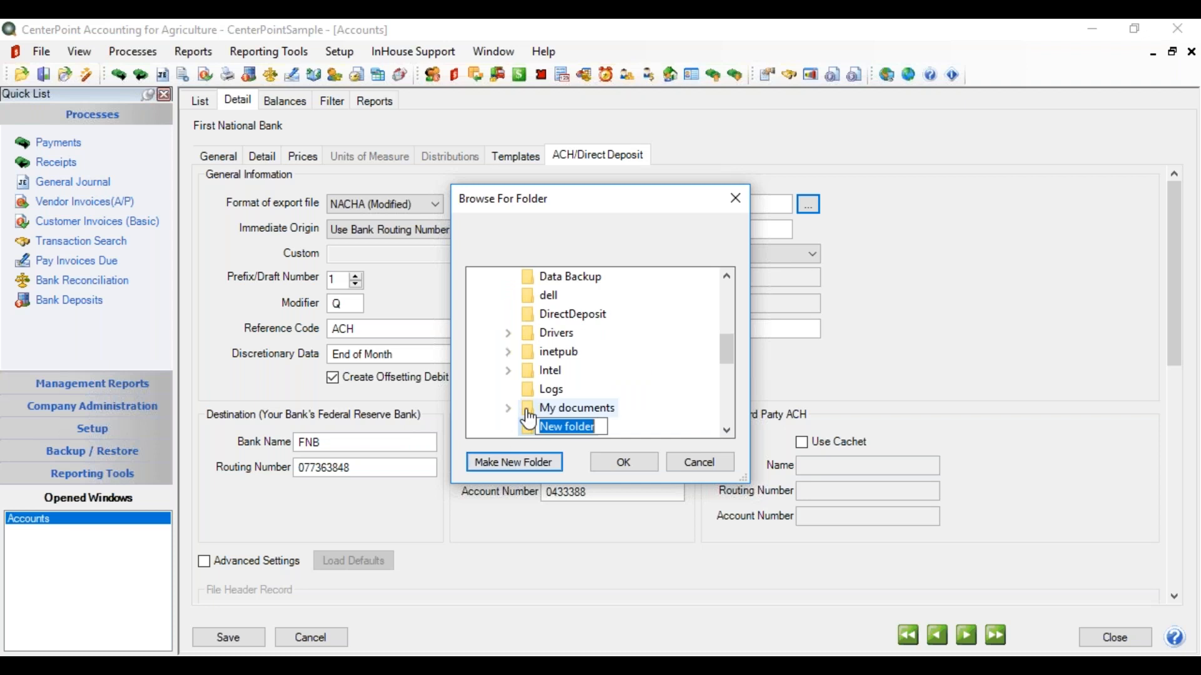
text(ACH )
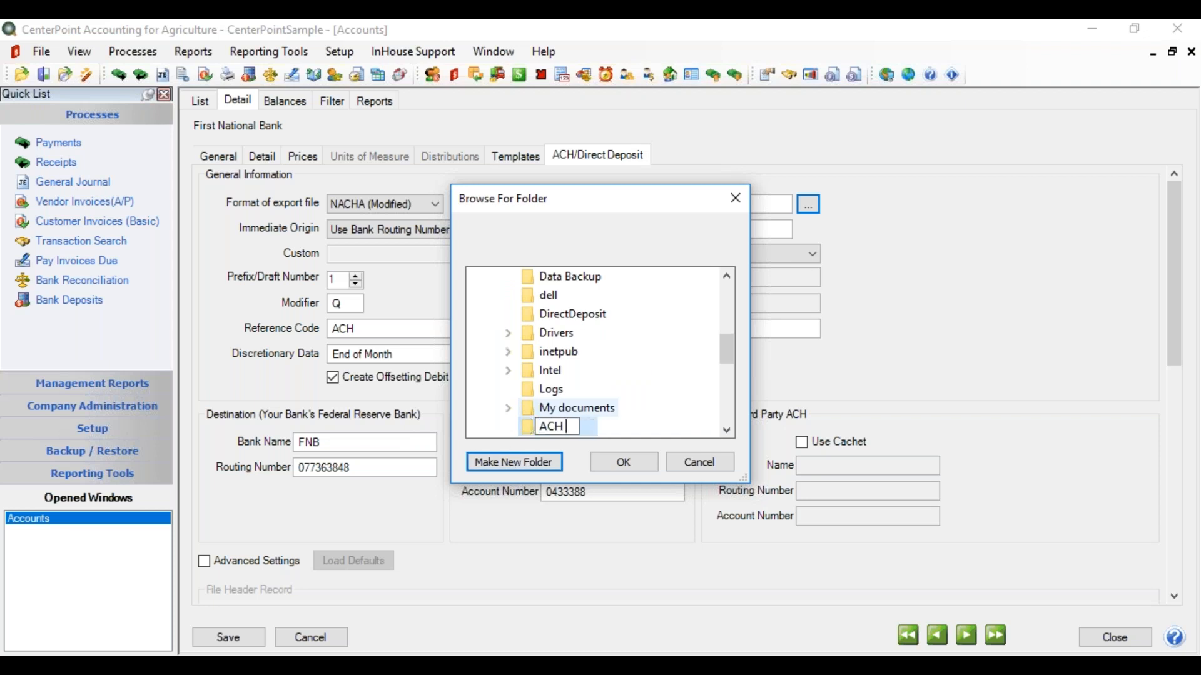
text(Payments)
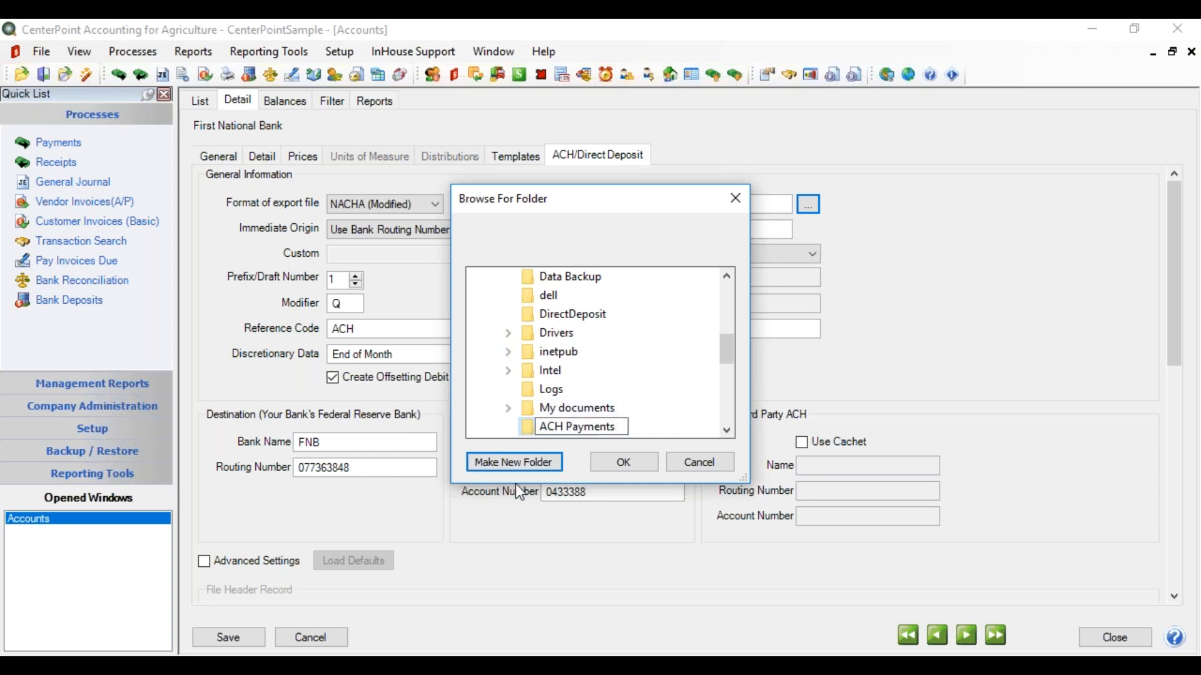
click(616, 459)
click(619, 464)
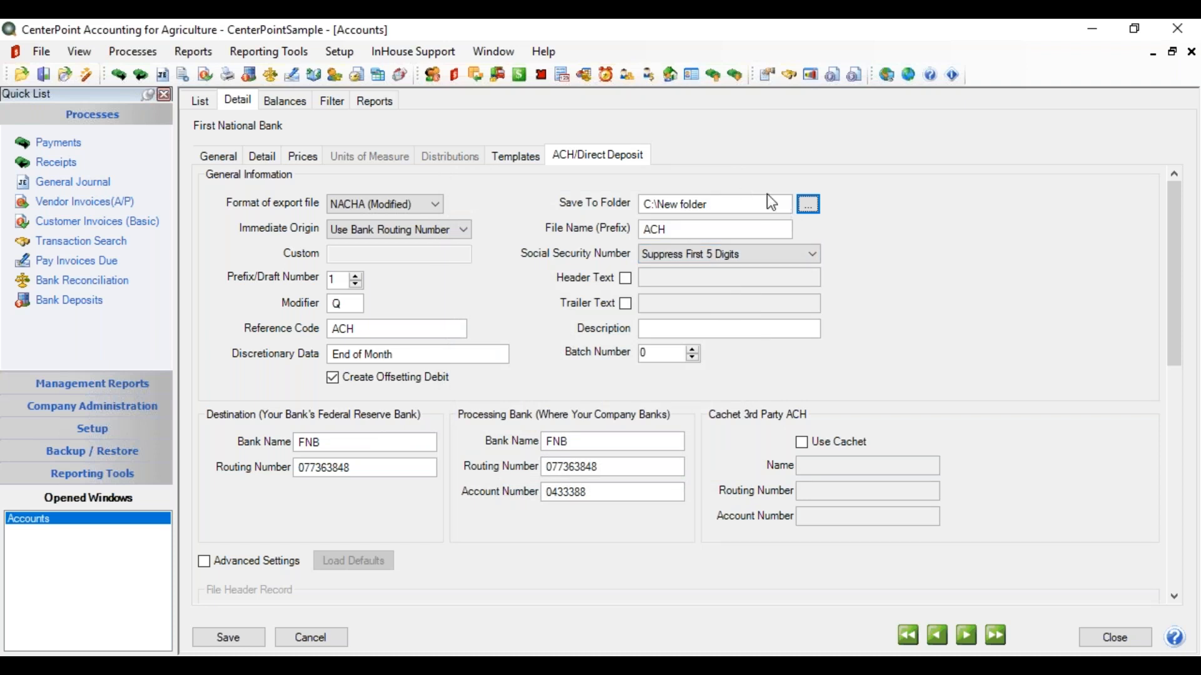
Select C:\ACH Payments as the ACH export save folder.
click(809, 206)
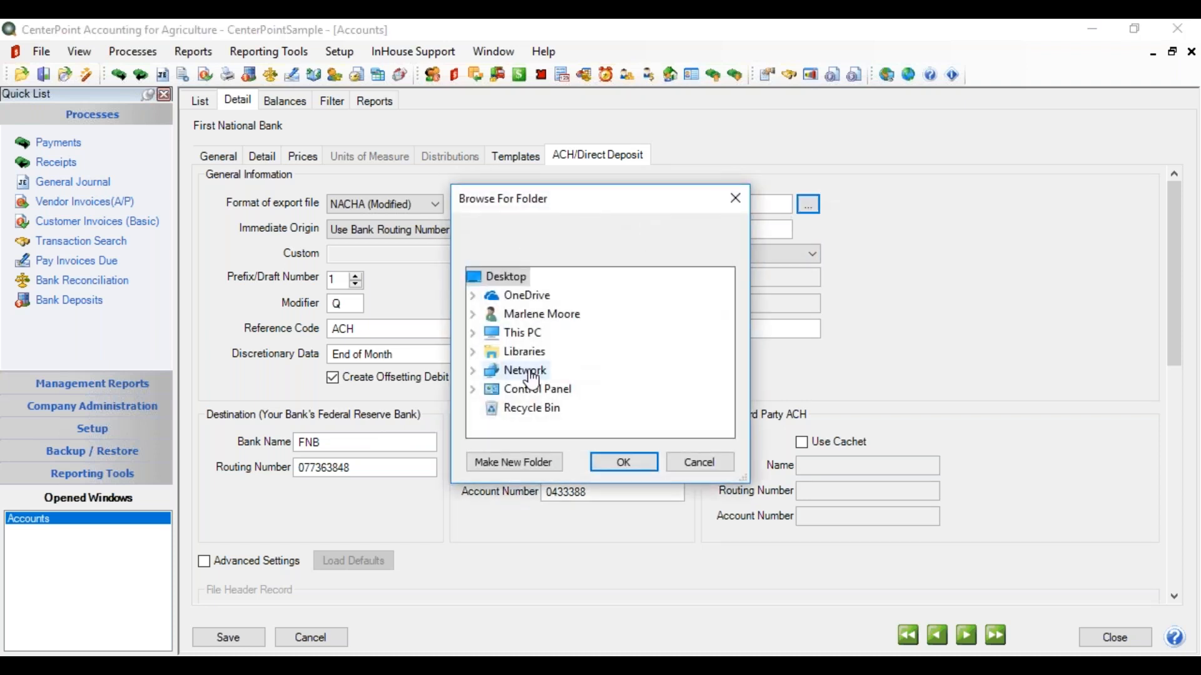
click(475, 340)
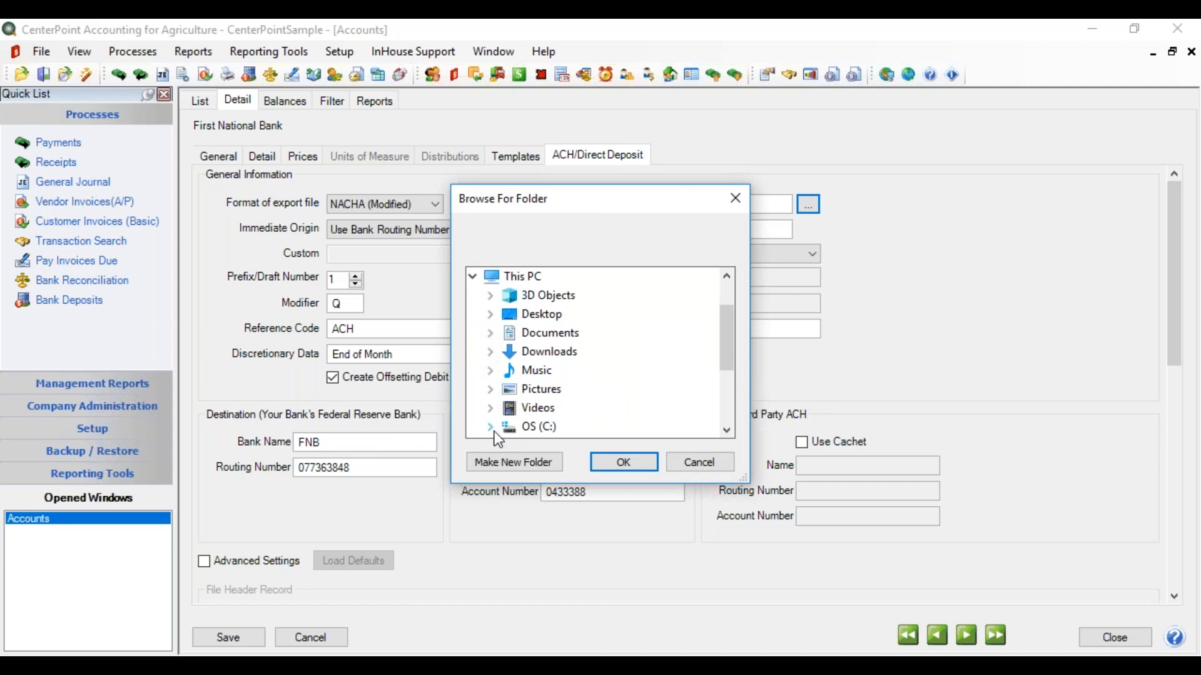
click(543, 430)
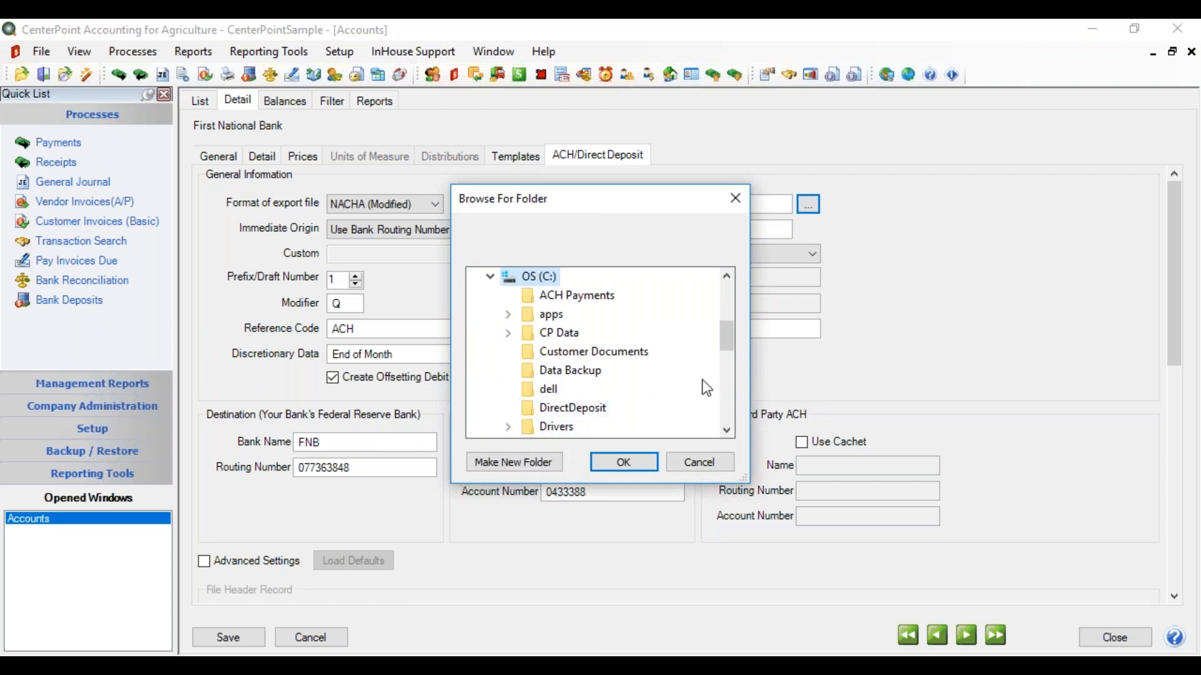
click(594, 296)
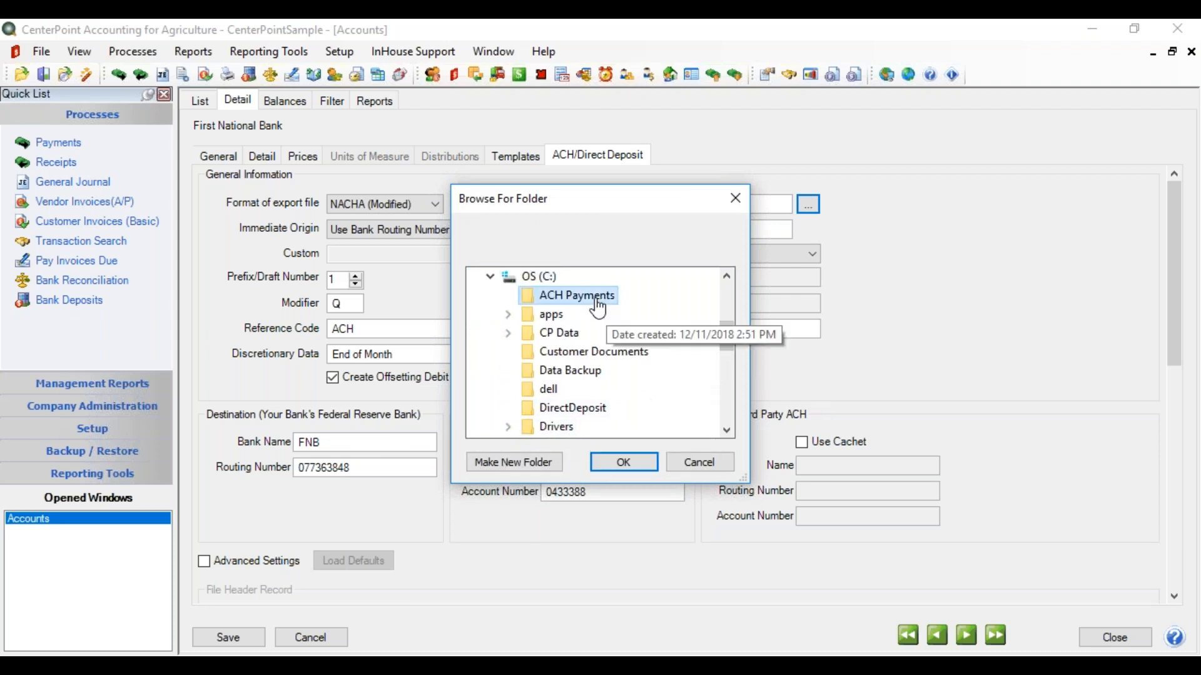
click(610, 463)
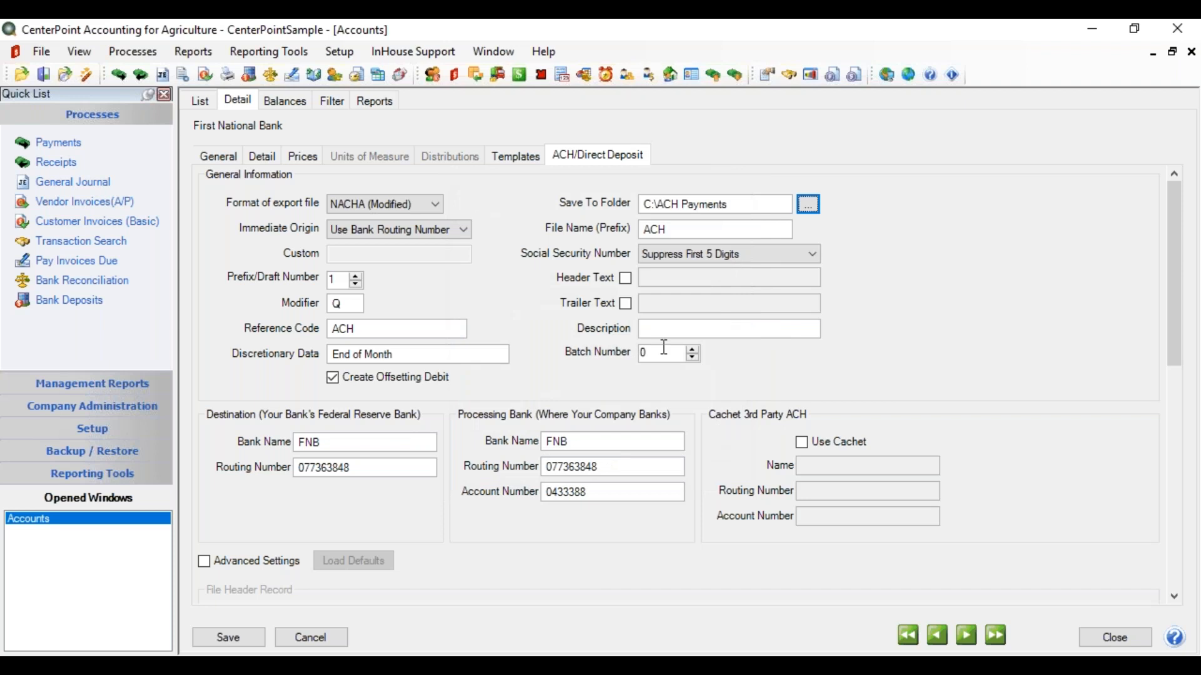
double_click(671, 229)
click(813, 255)
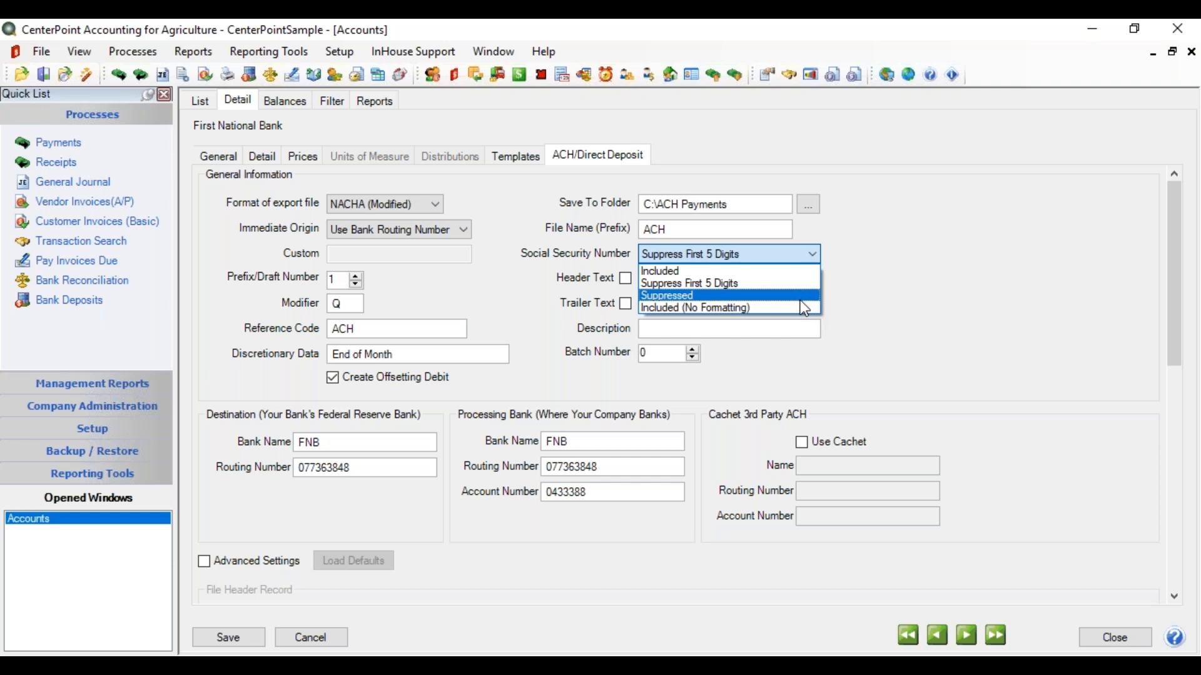
click(795, 284)
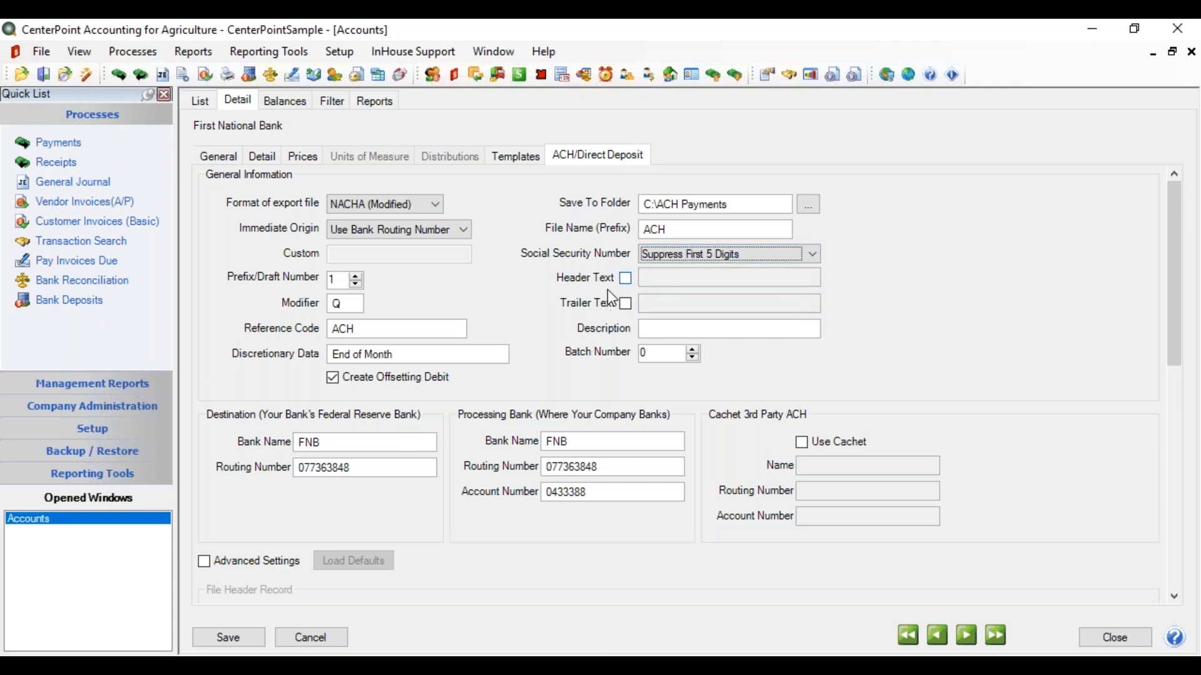
click(625, 277)
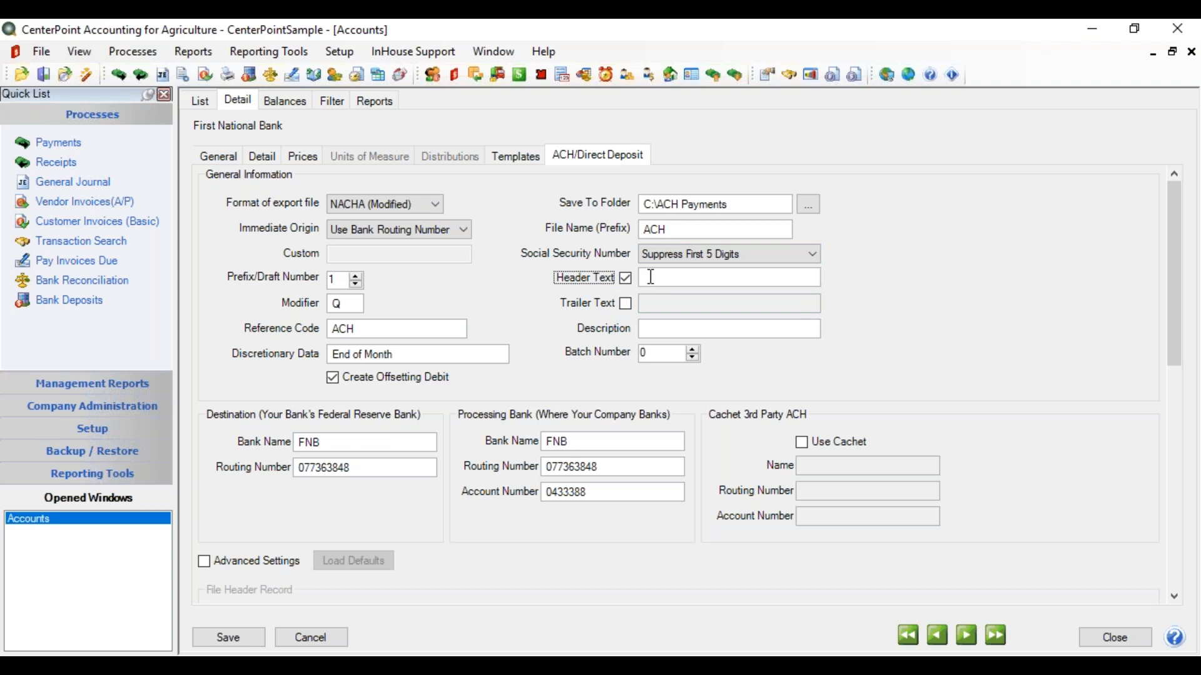
click(626, 279)
click(626, 305)
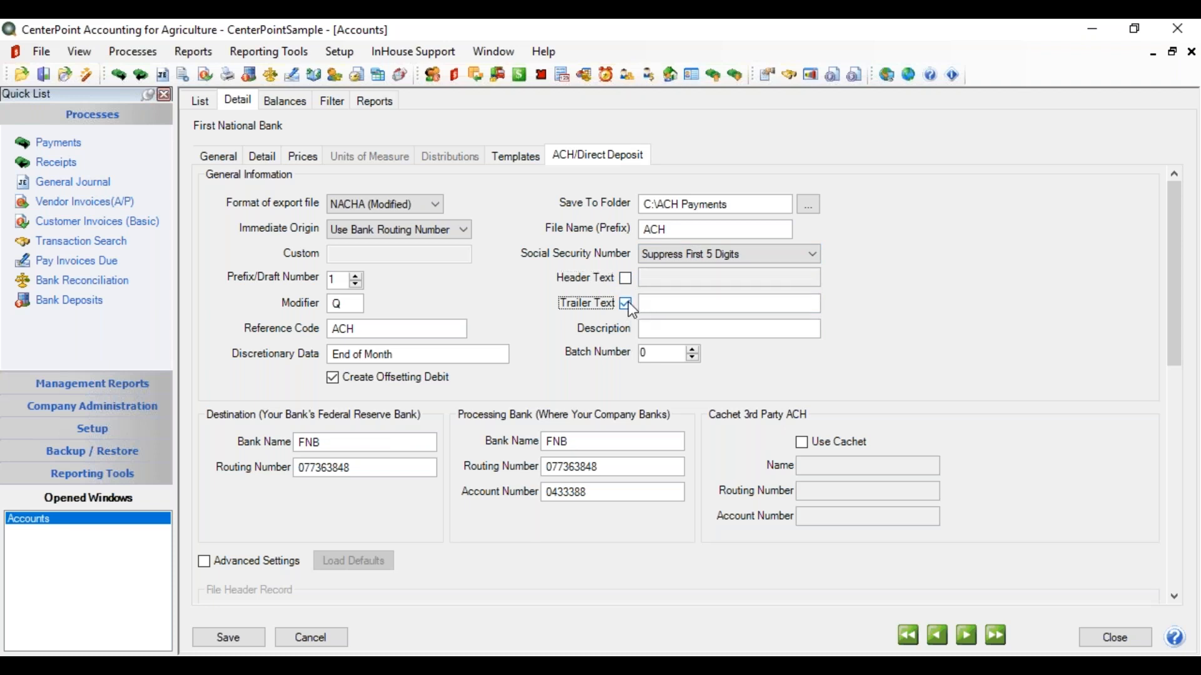
click(627, 304)
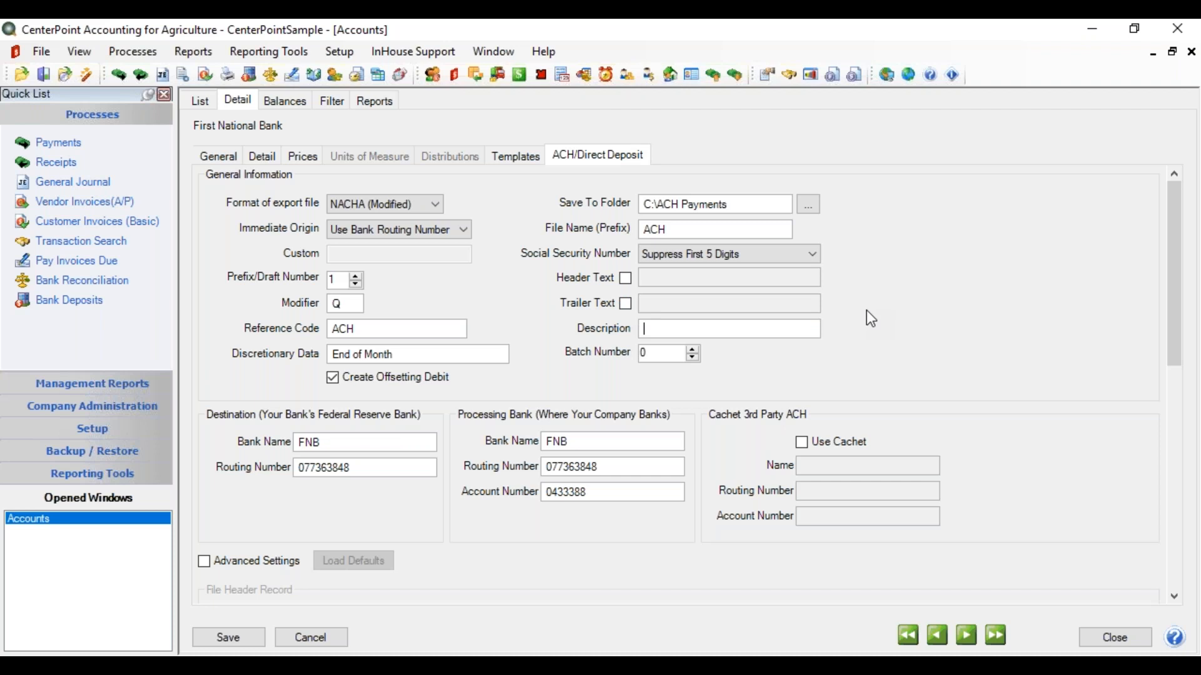
Enter batch description 'ACH Payment' and raise the Batch Number to 1.
text(ACH Payment)
click(692, 349)
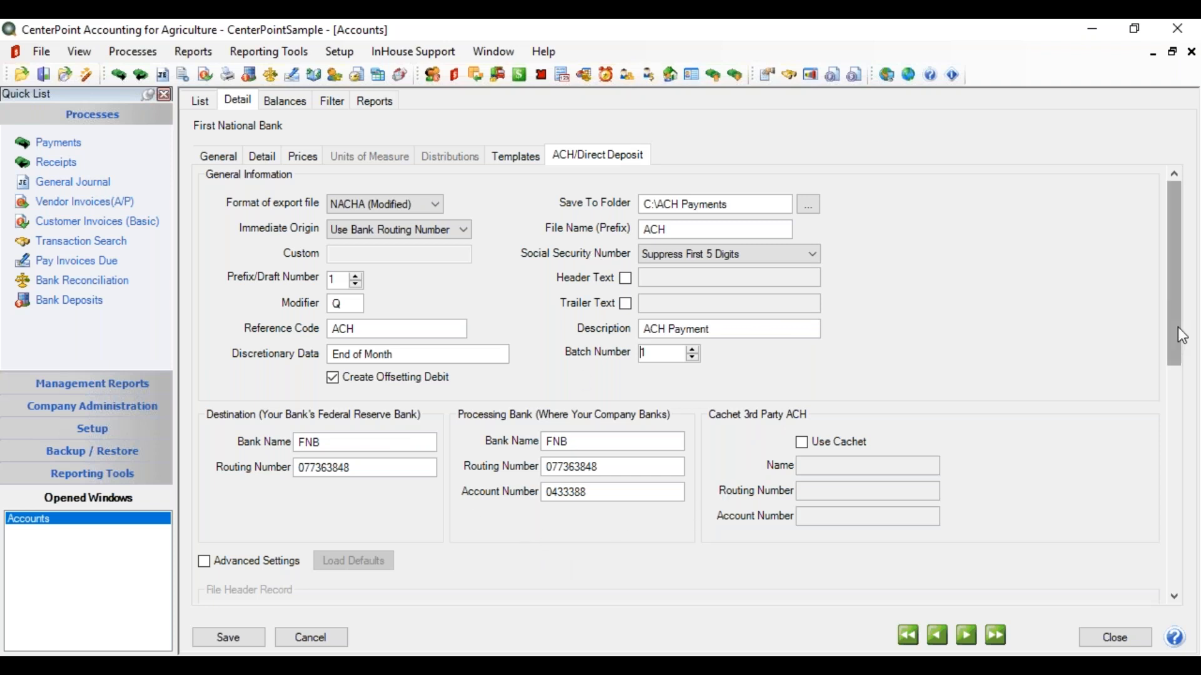
Enable Advanced Settings, load default ACH file and batch header values, review them, then turn Advanced Settings off.
drag(1176, 328, 1169, 432)
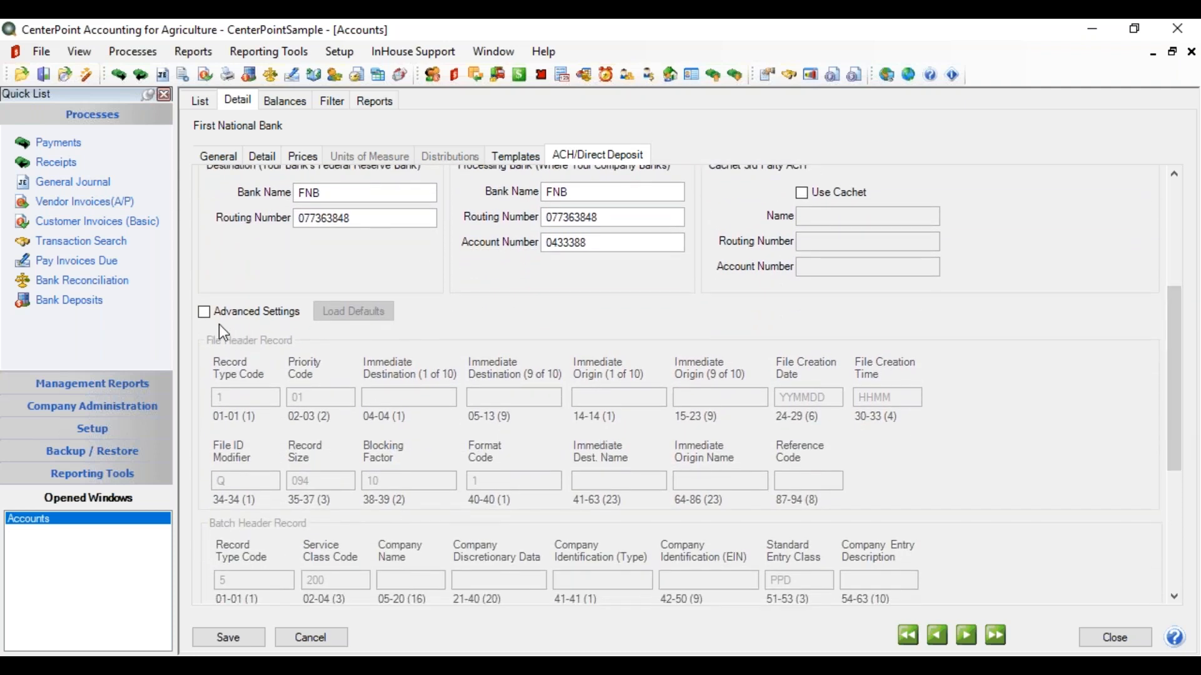
click(204, 313)
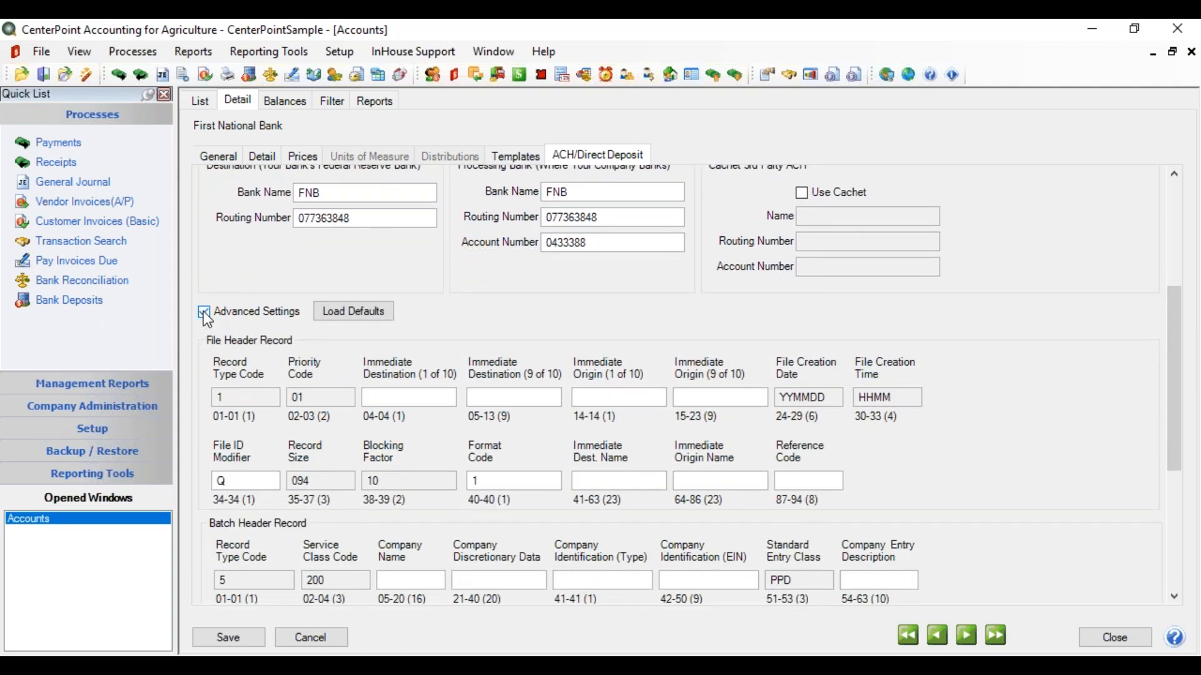
click(370, 318)
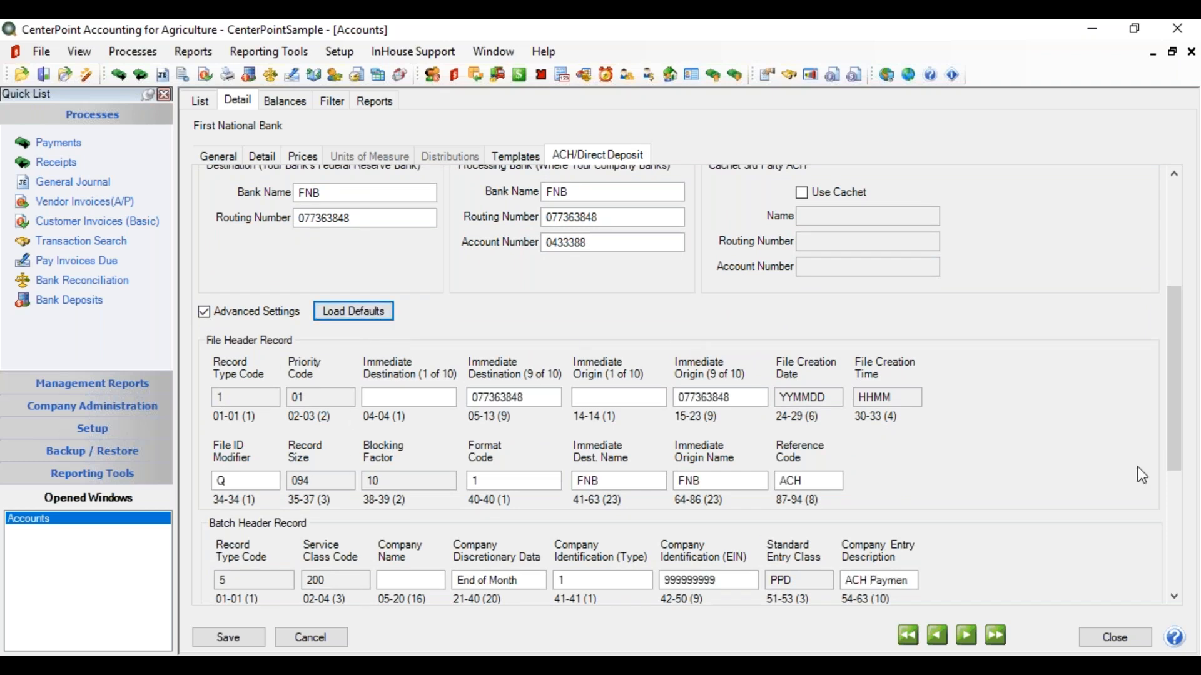
drag(1172, 392, 1166, 434)
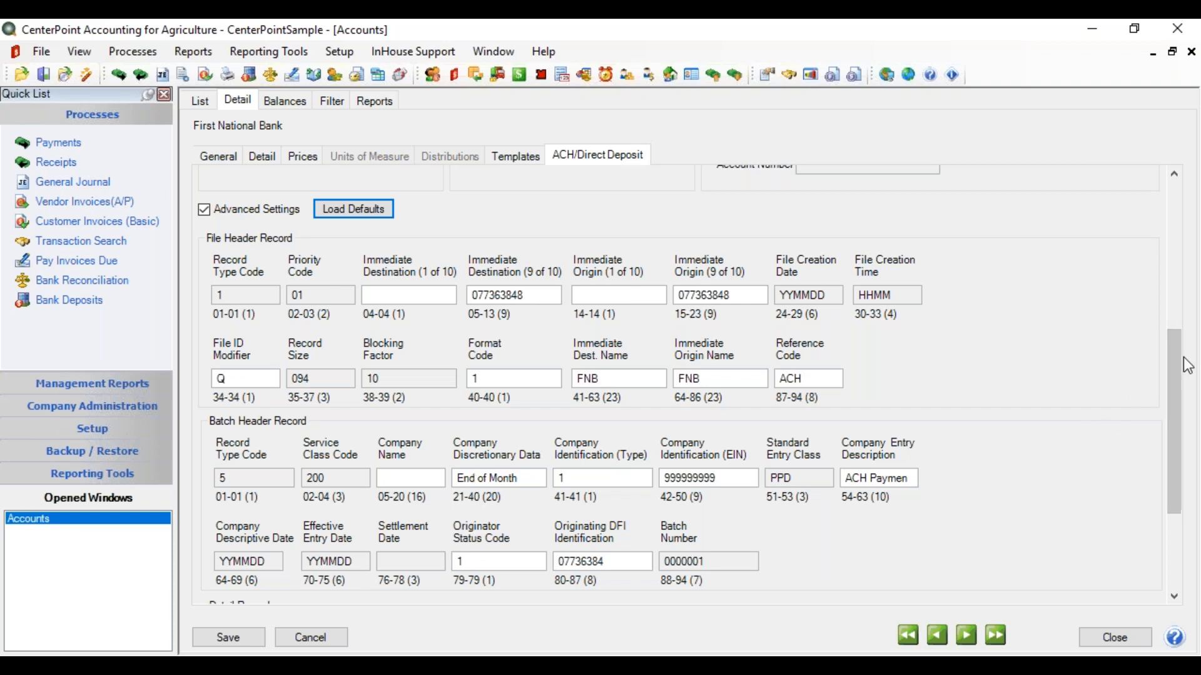
drag(1172, 366, 1157, 433)
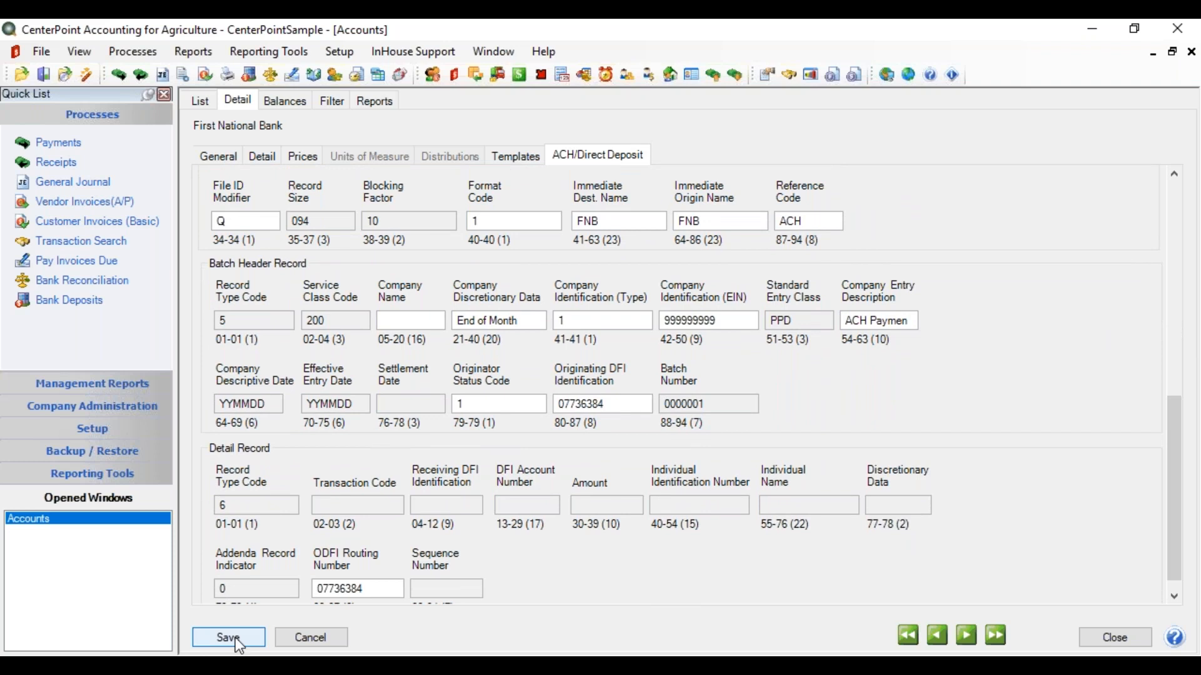
drag(1160, 463, 1186, 386)
click(204, 249)
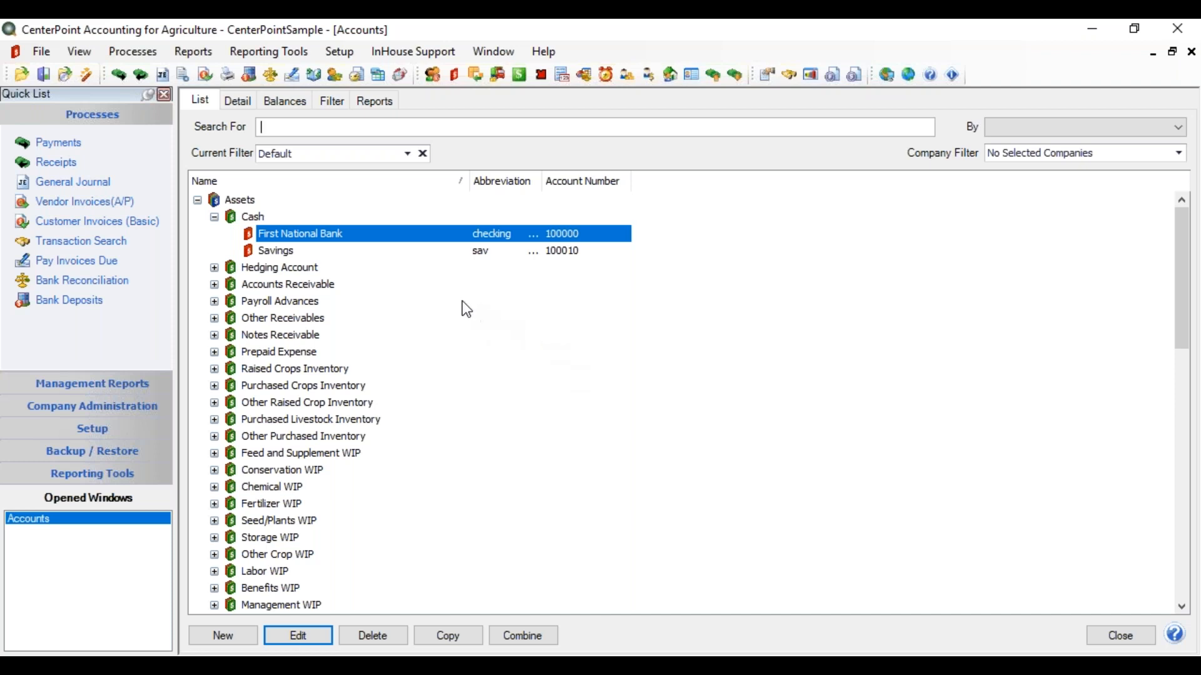
Open Setup > Names > Names and open the Area Supply Center record.
click(340, 51)
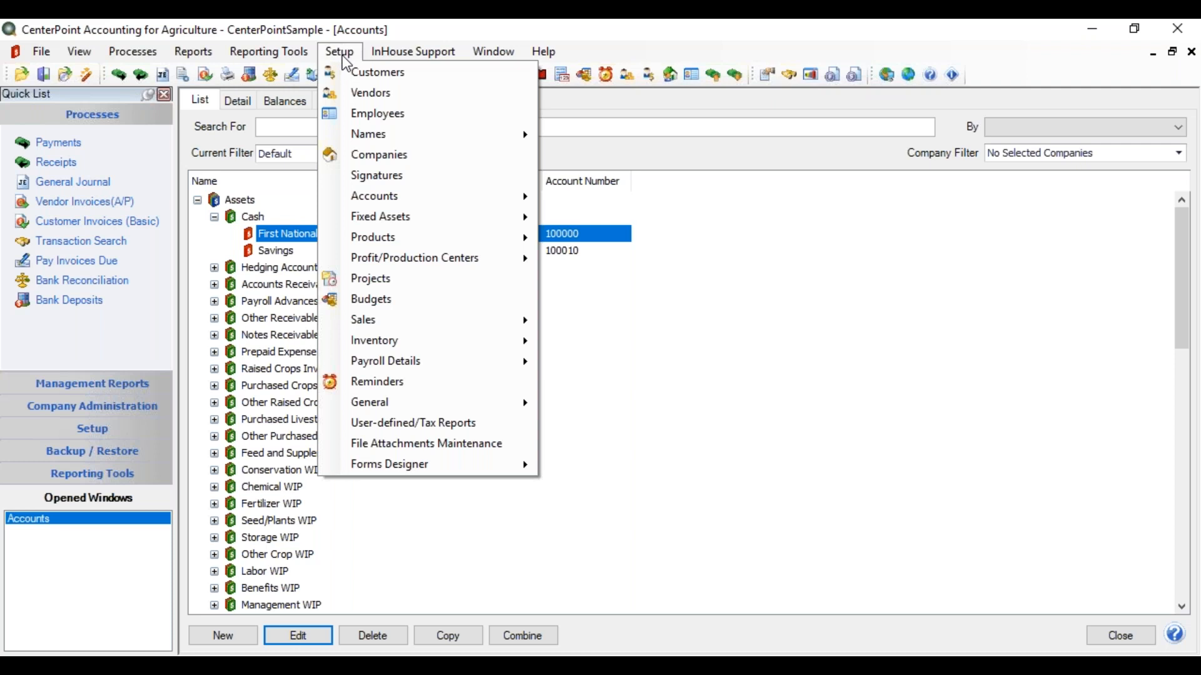
mouse_move(357, 140)
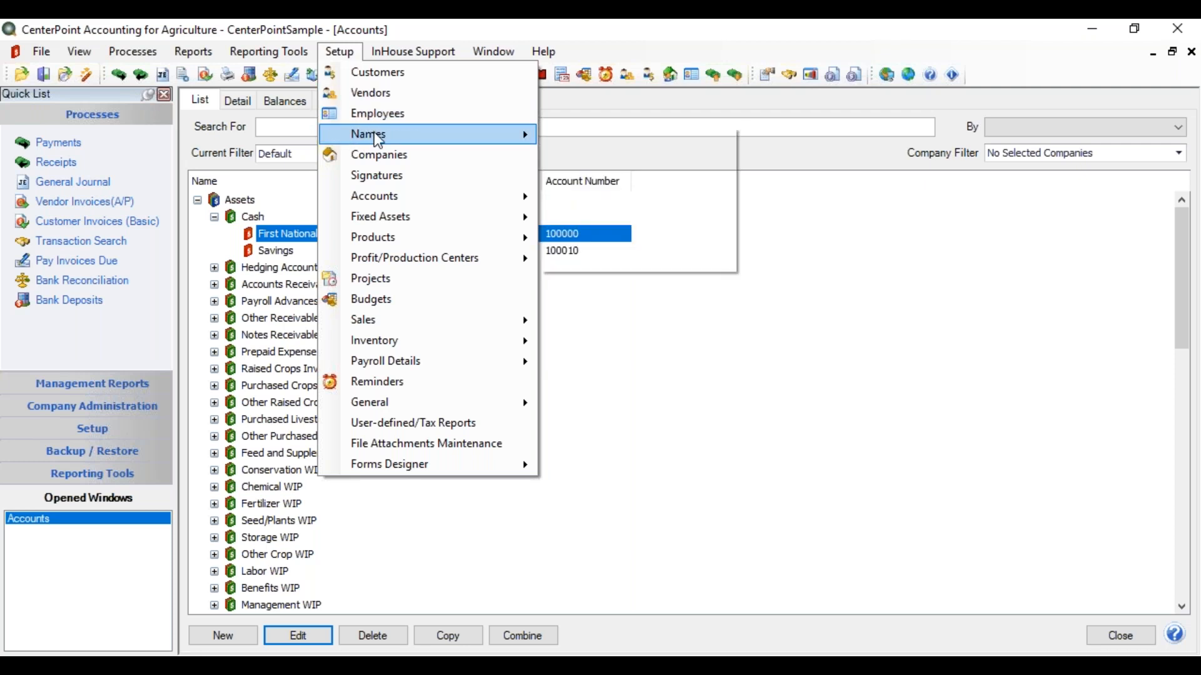
click(568, 132)
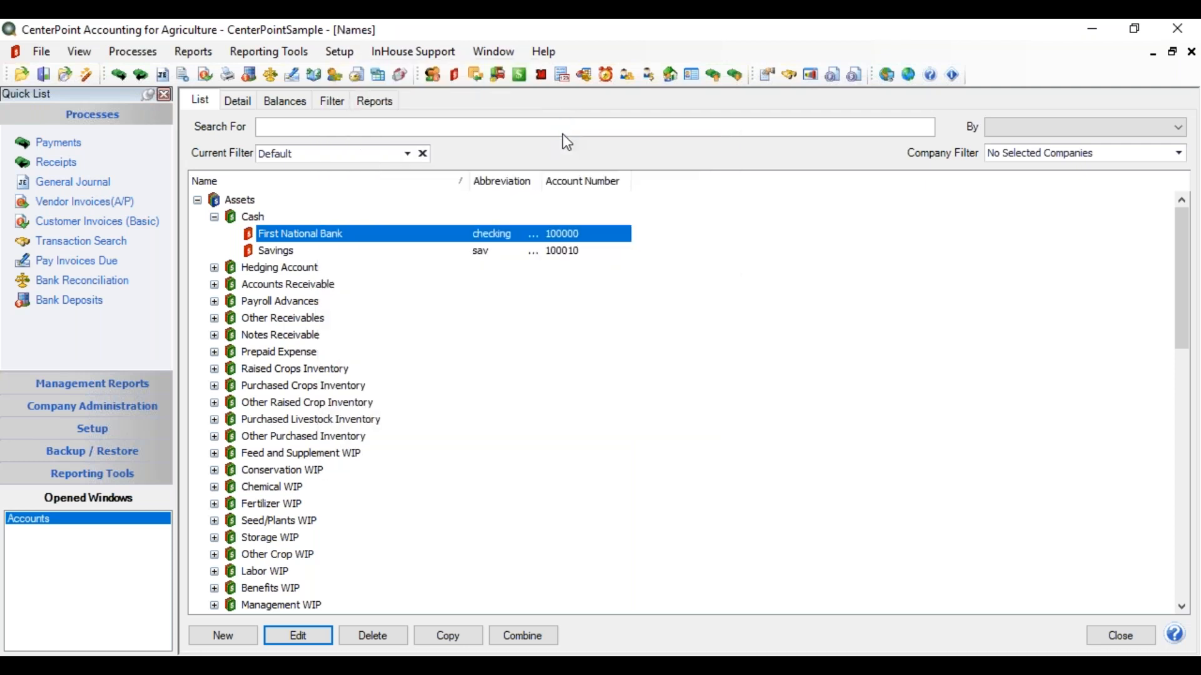
drag(1181, 456, 1179, 206)
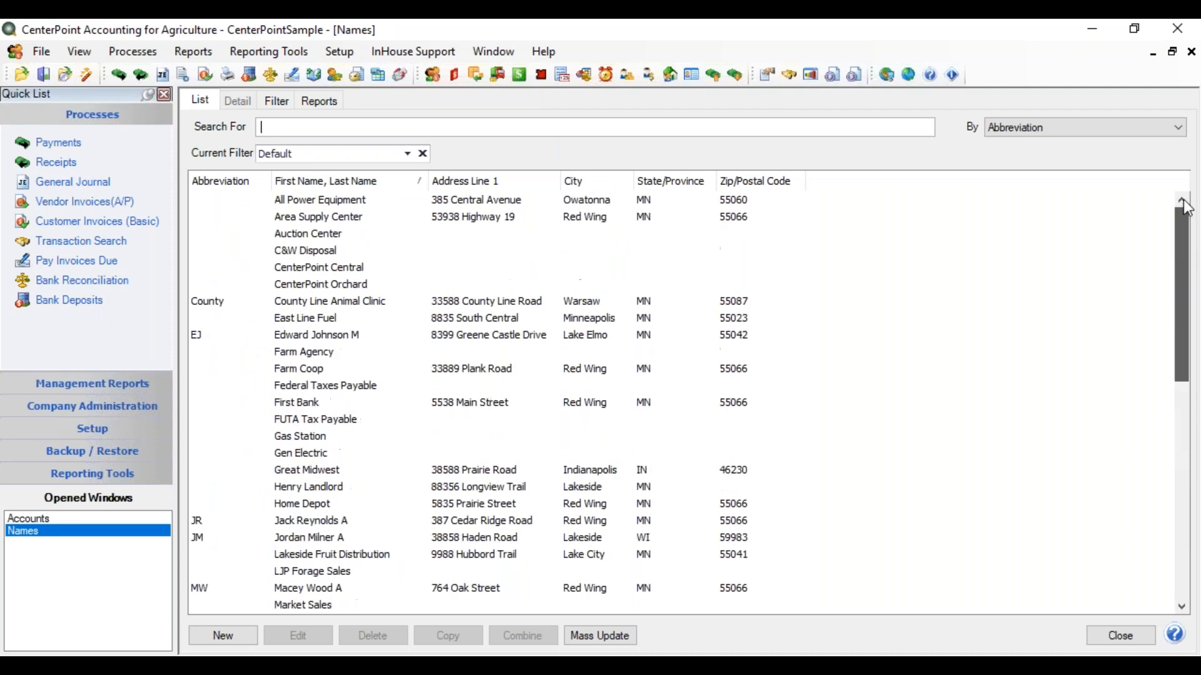
click(346, 219)
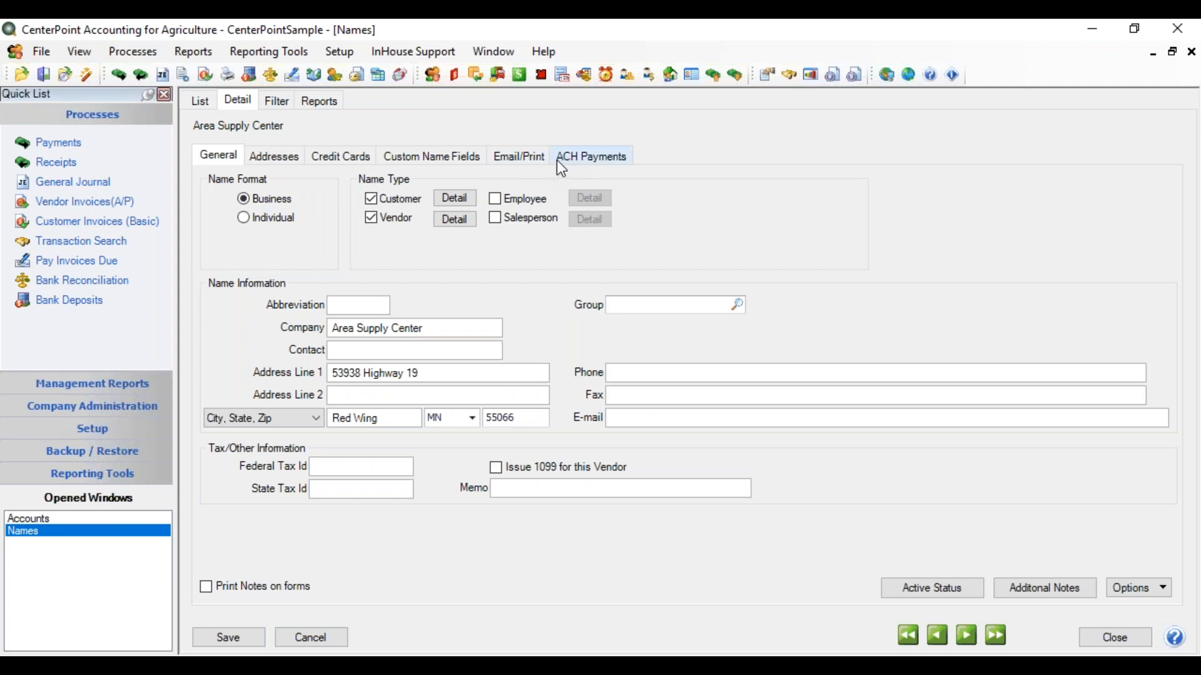
Activate ACH transactions for Area Supply Center with entry class PPD and transaction code 23 - Prenote Checking.
click(591, 161)
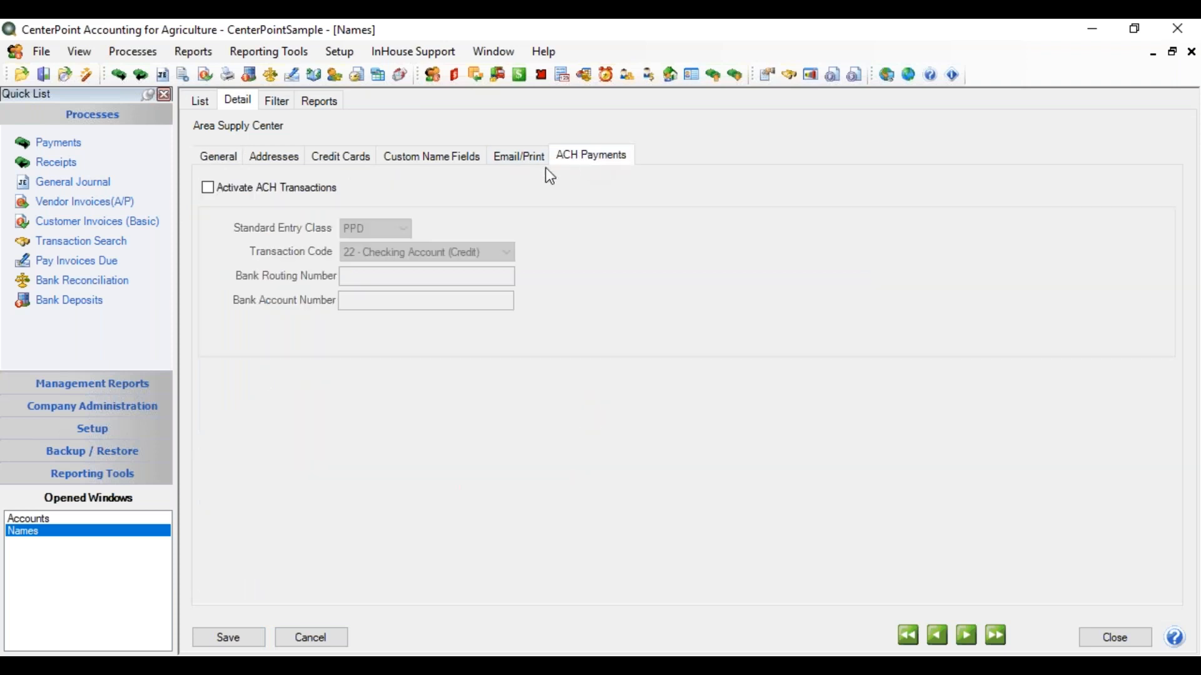
click(209, 190)
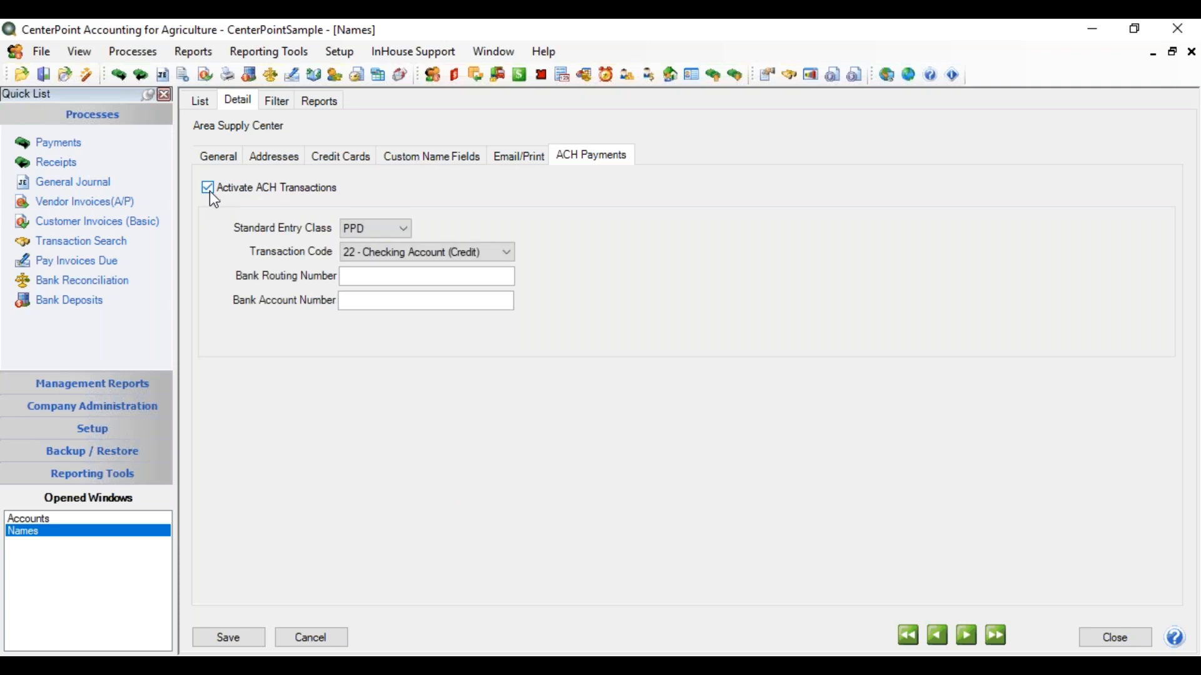
click(404, 231)
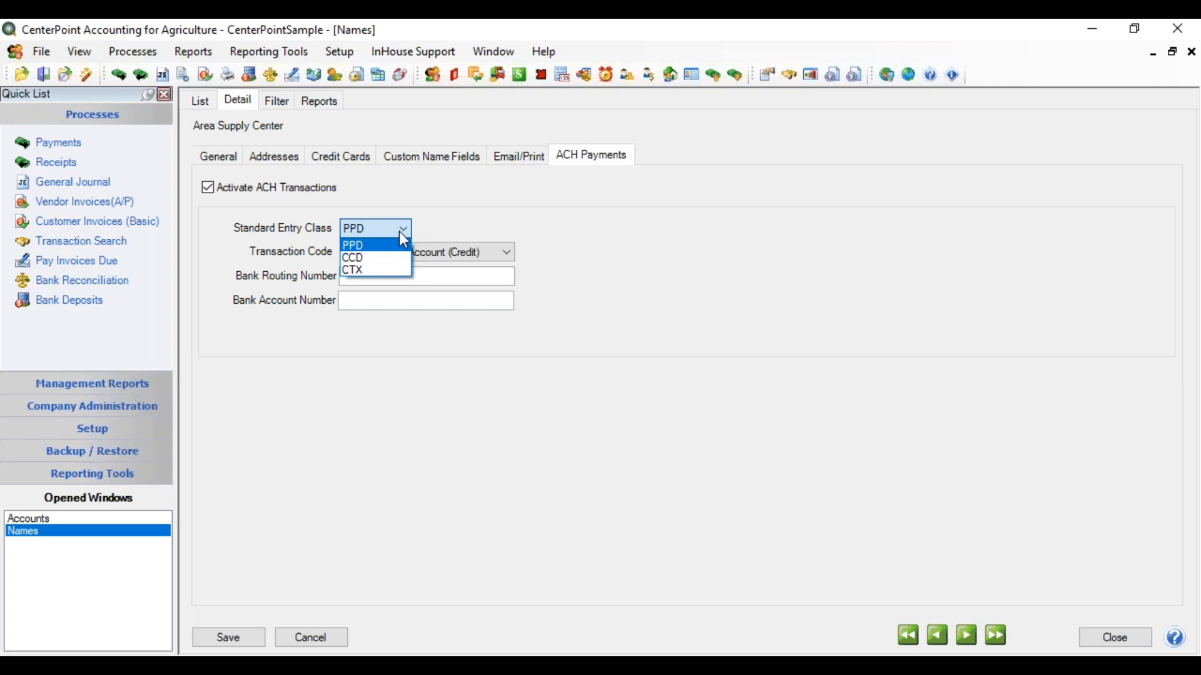
click(429, 220)
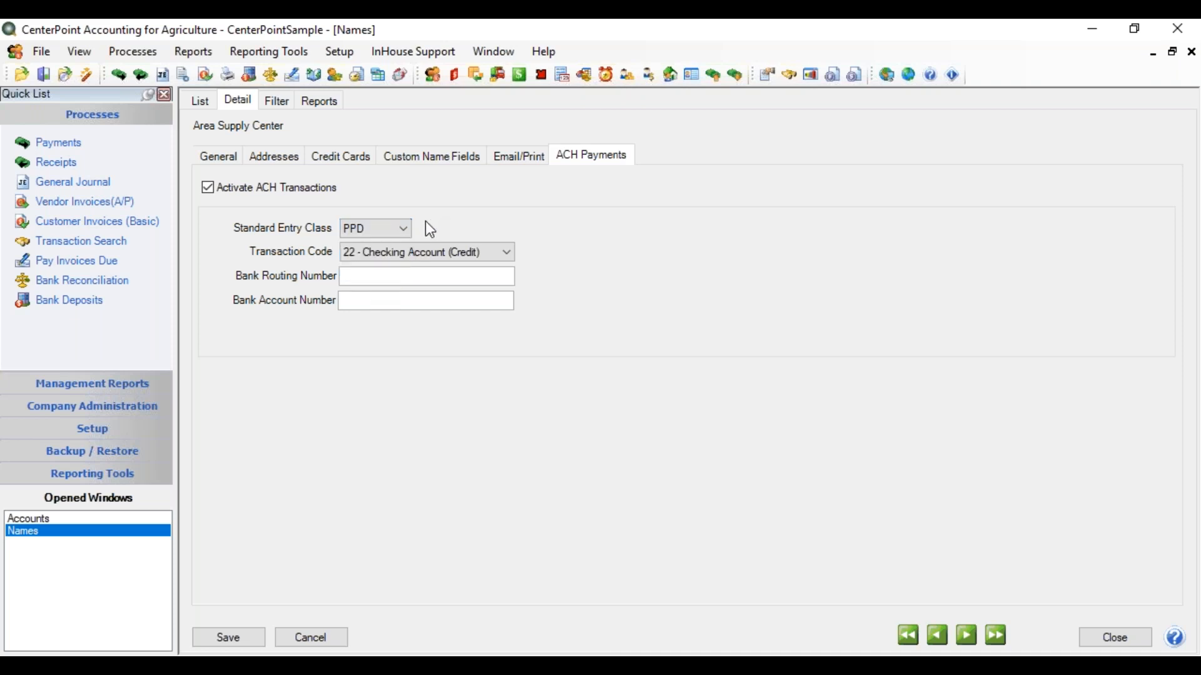
click(441, 262)
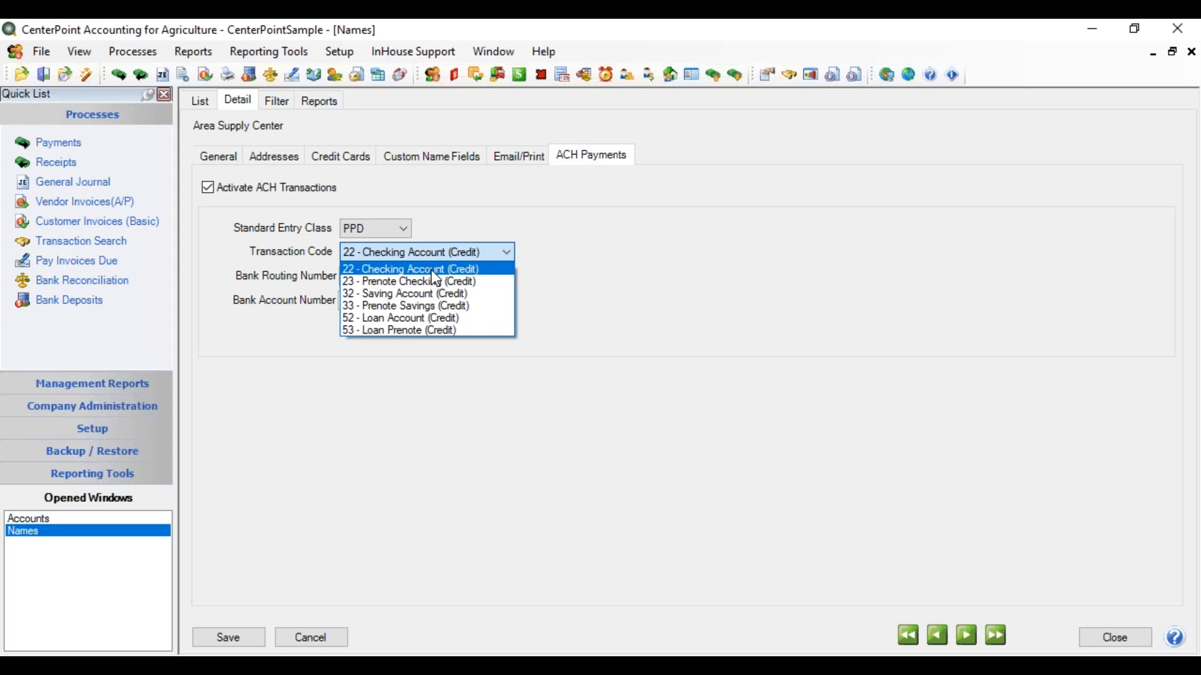
click(432, 271)
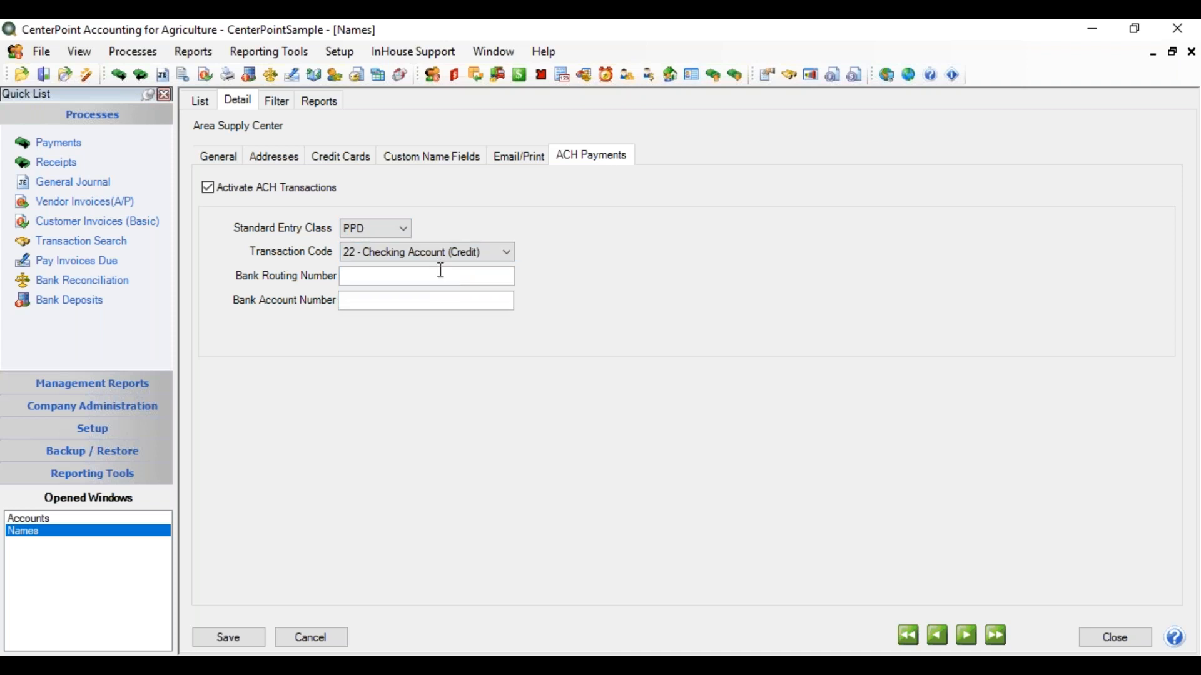
click(504, 254)
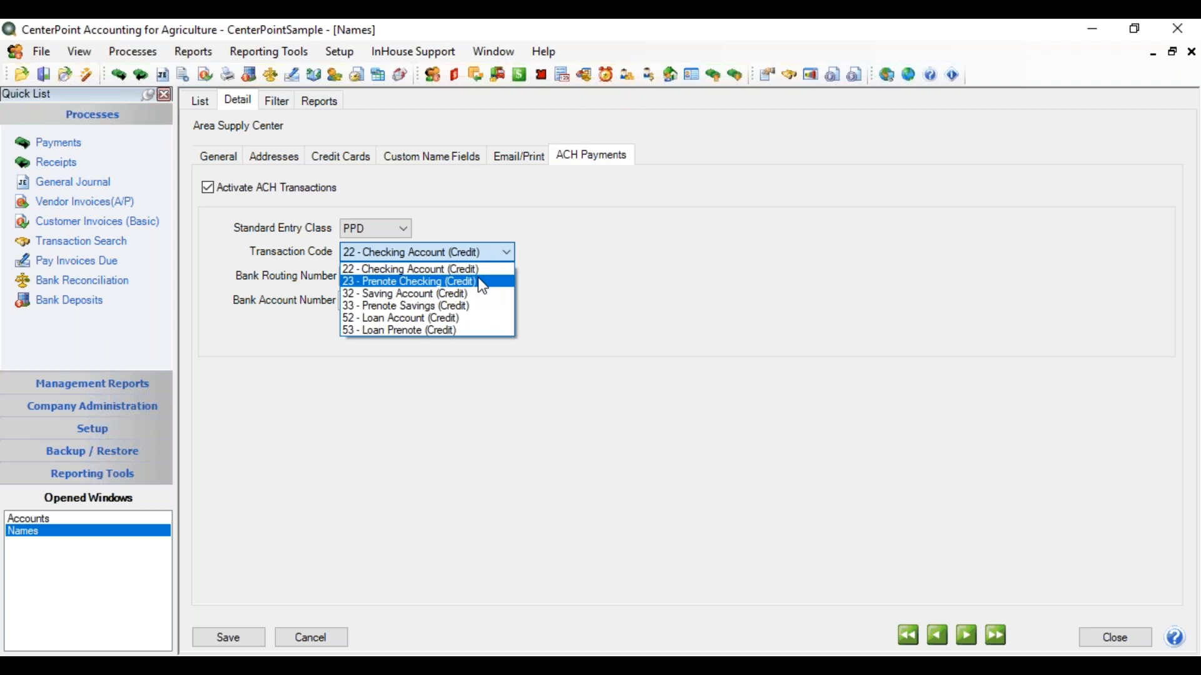
click(478, 279)
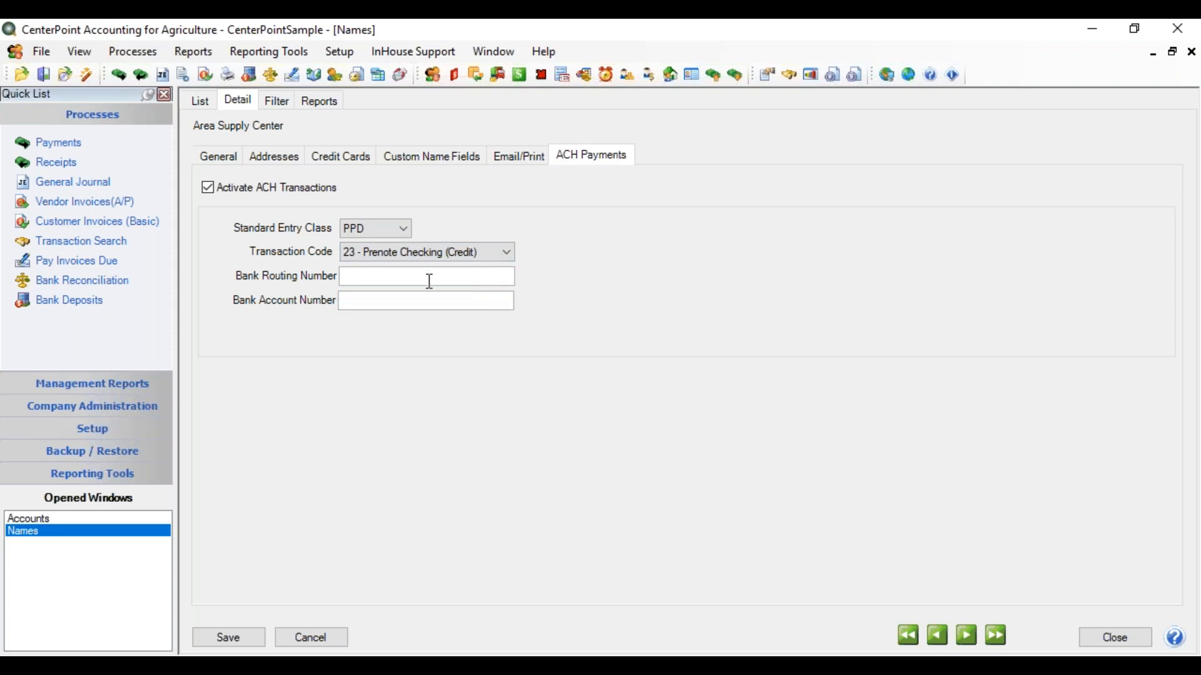
Enter the vendor's bank routing and account numbers, clearing the routing-required warning, and save.
click(357, 277)
click(512, 156)
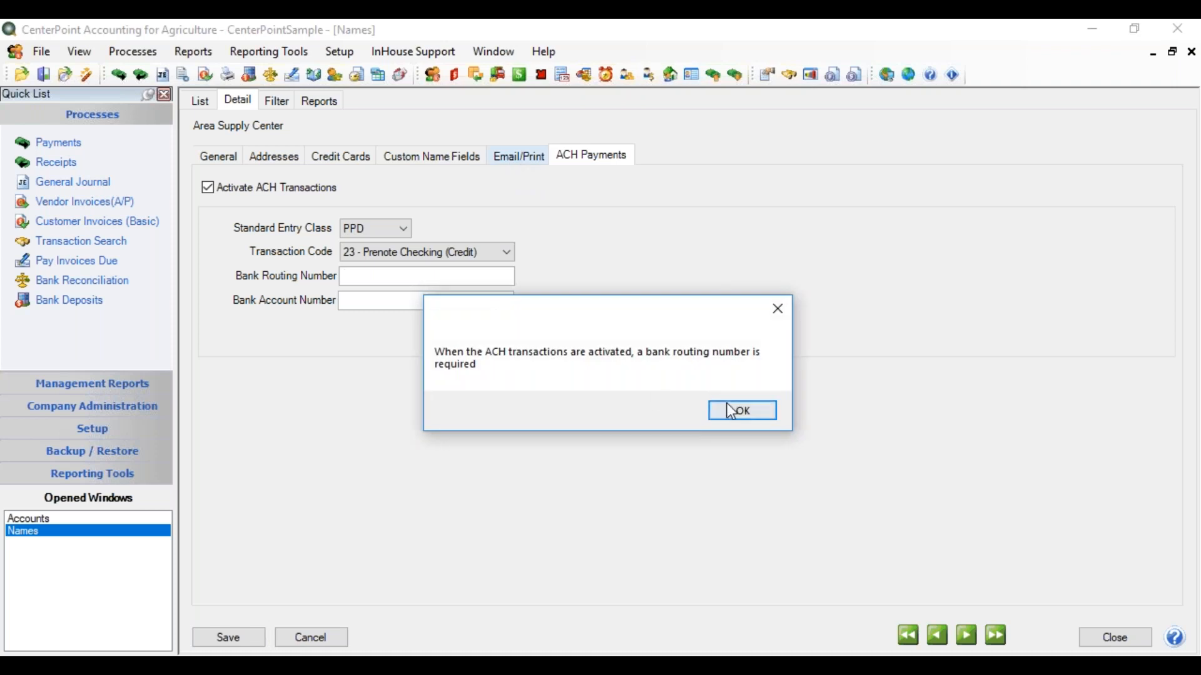
click(741, 411)
click(370, 279)
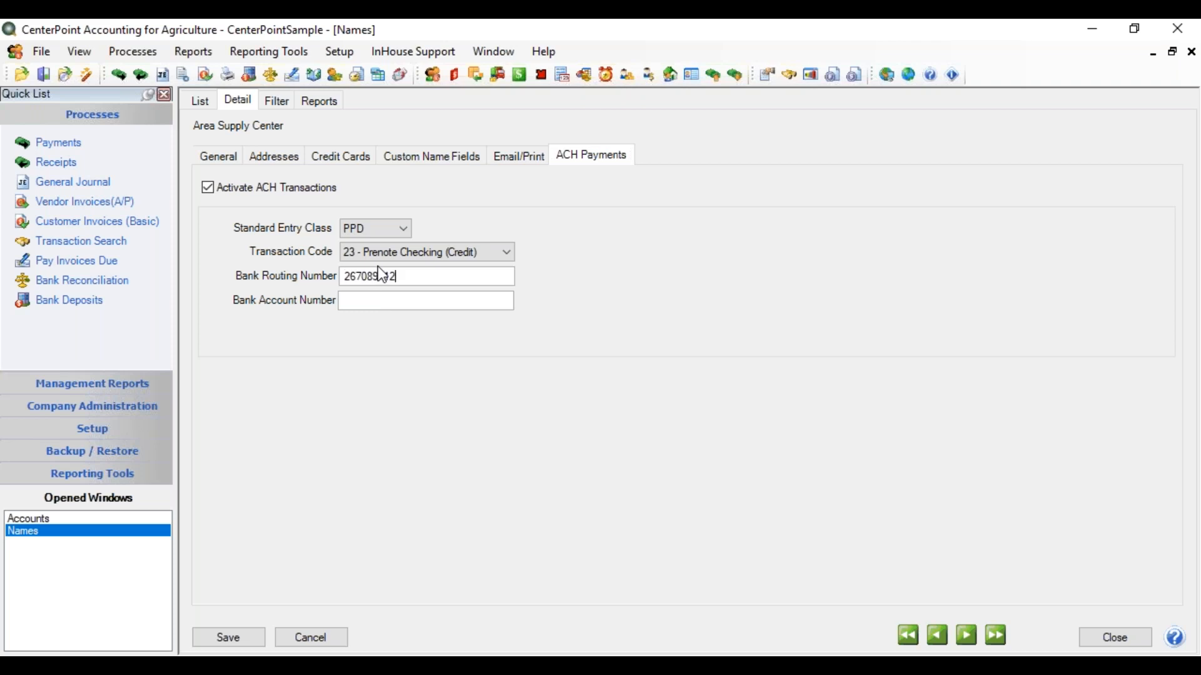
click(359, 302)
click(257, 637)
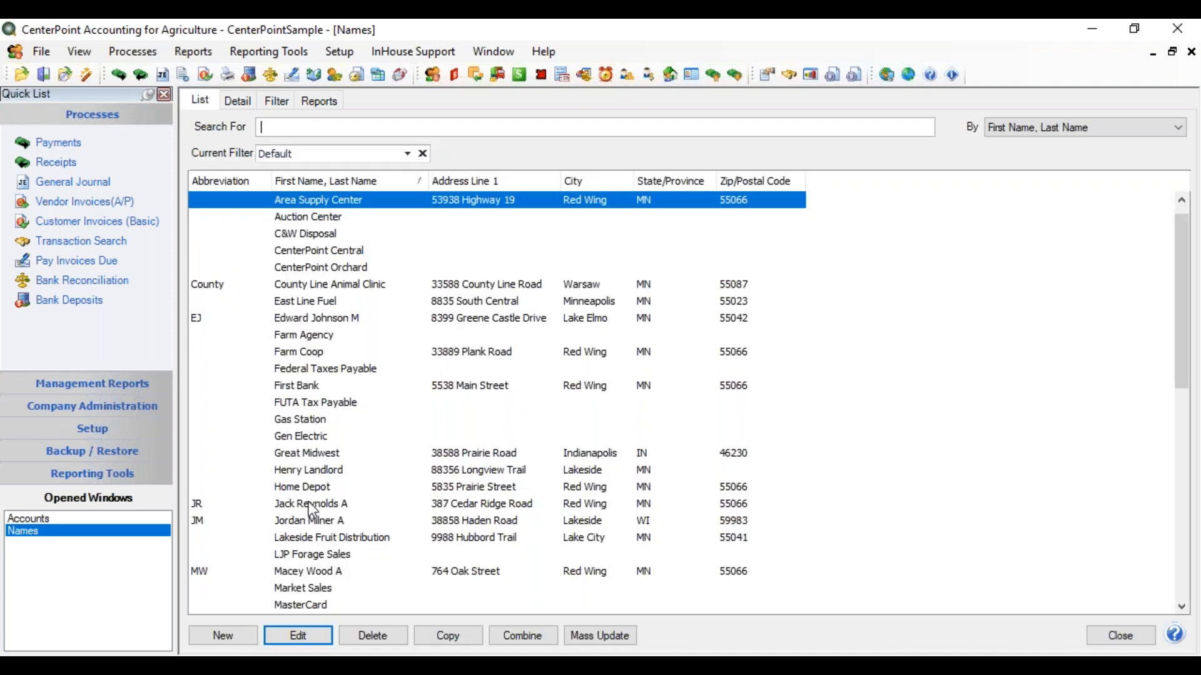
Add an 'Accounting' email contact with the vendor's accounting email address on Area Supply Center's Email/Print tab.
click(246, 103)
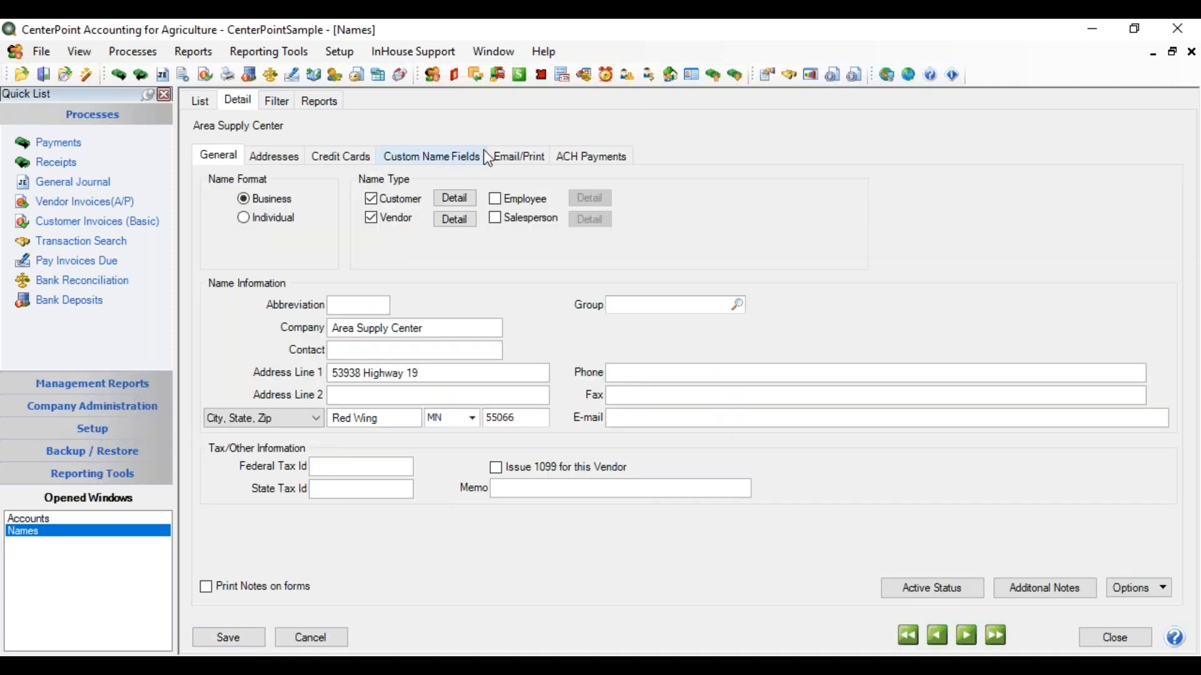
click(519, 156)
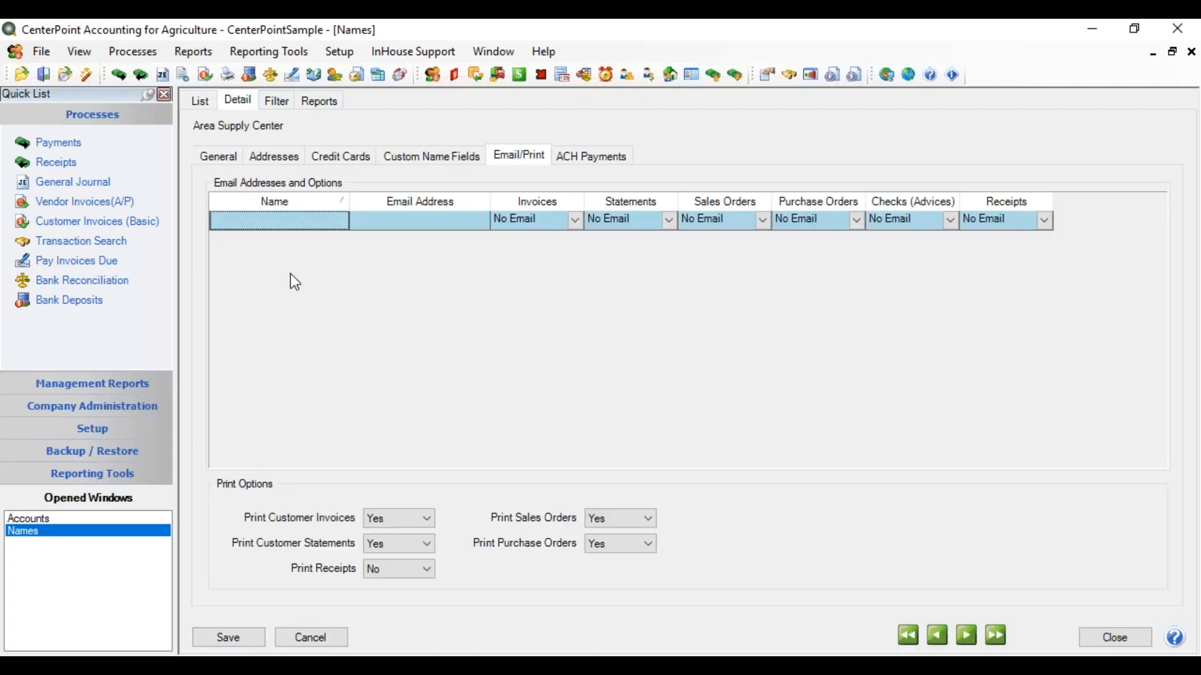
click(226, 225)
text(Accounting)
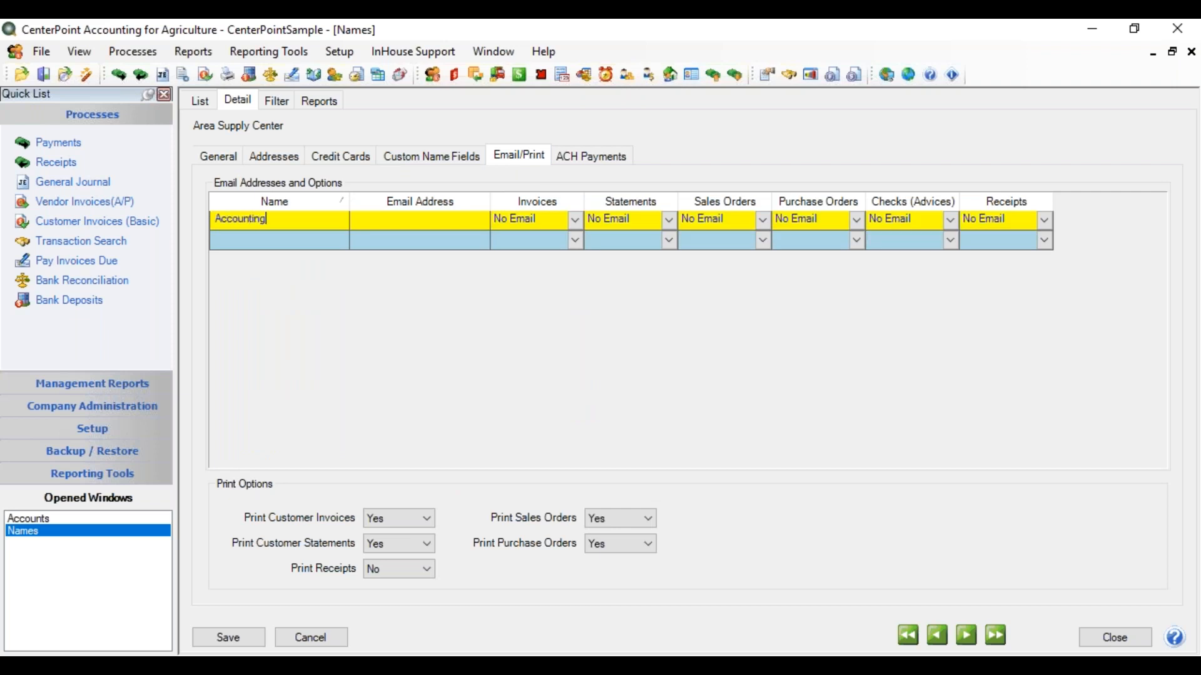
key(Tab)
Set Checks (Advices) to Send "To..." for the Accounting contact and save the vendor.
click(950, 220)
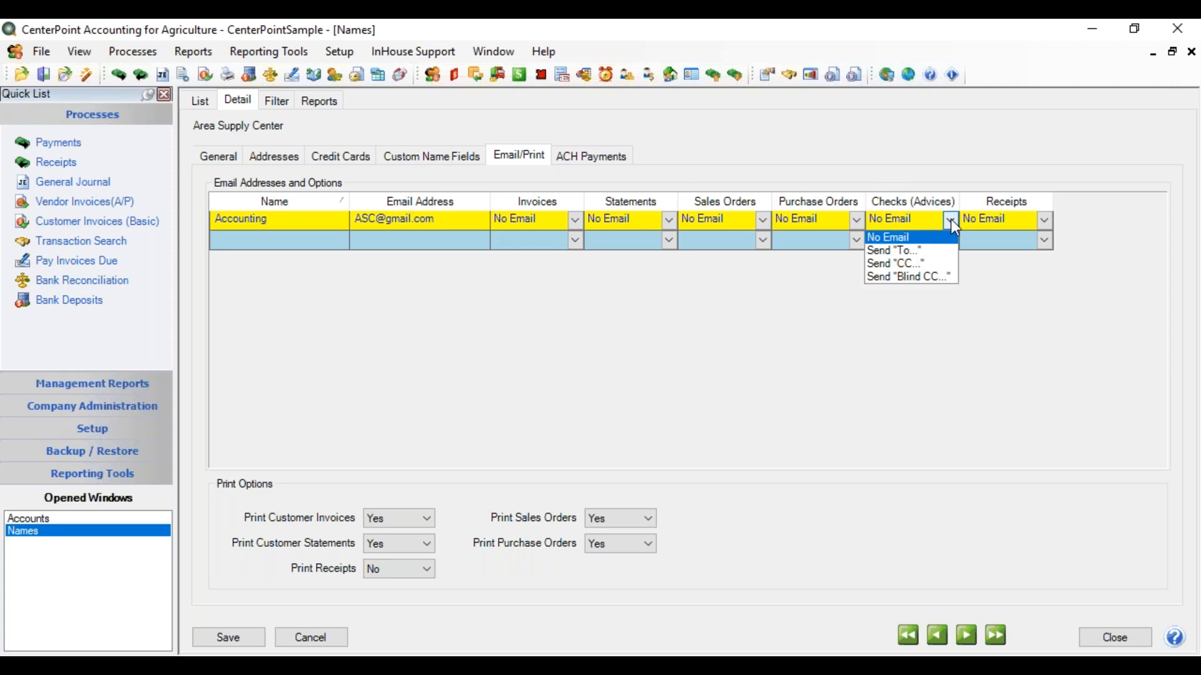
click(912, 251)
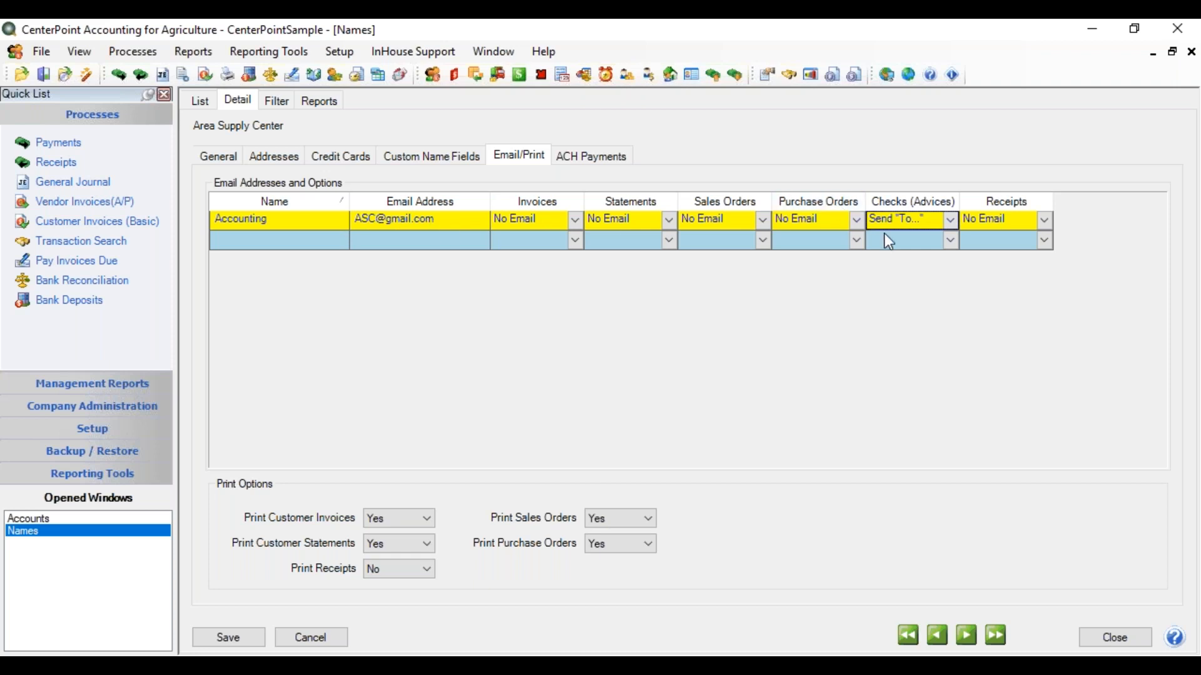
click(253, 635)
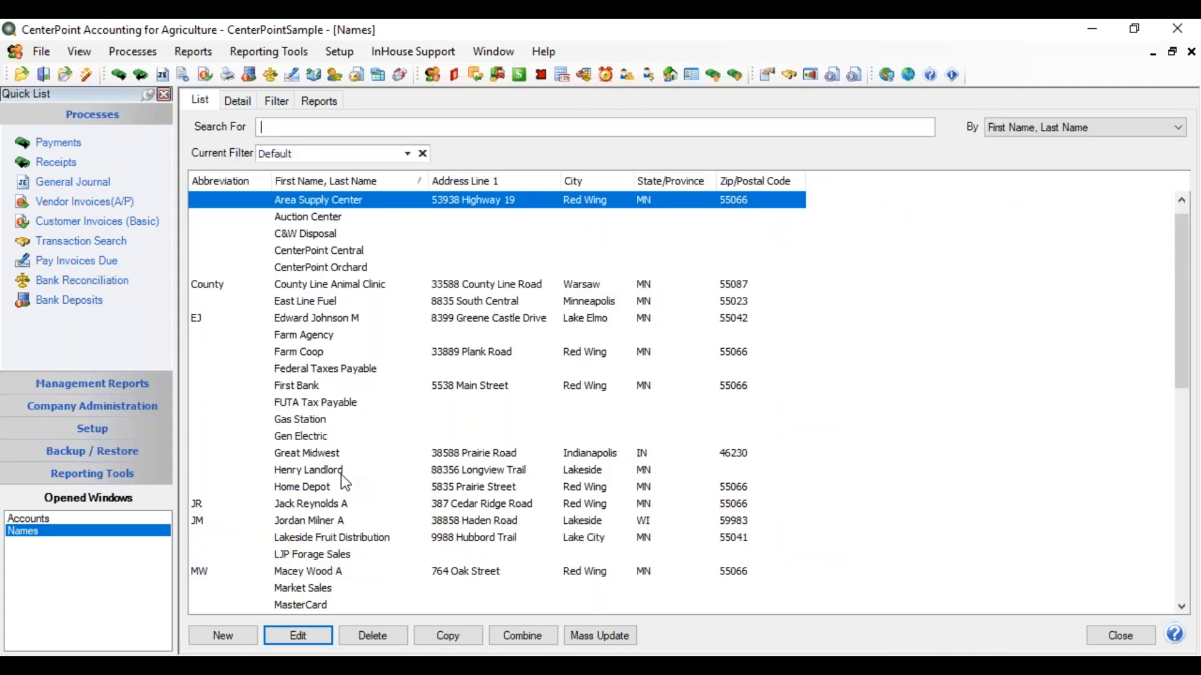